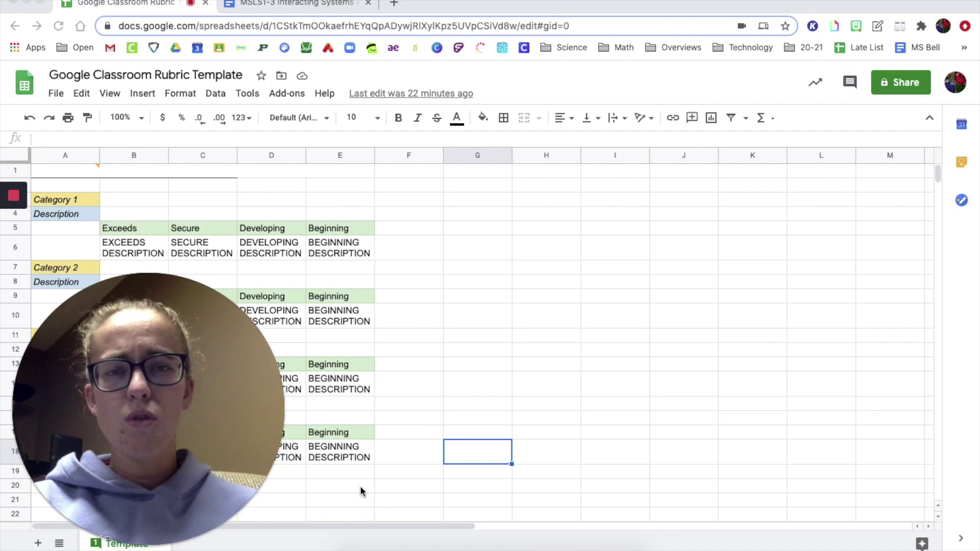
mouse_move(150, 448)
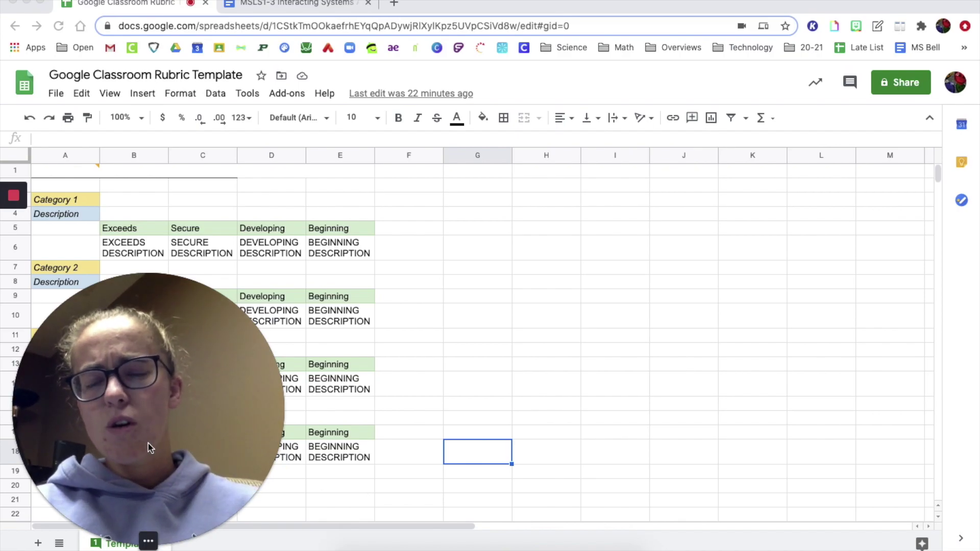
left_click_drag(151, 448, 796, 350)
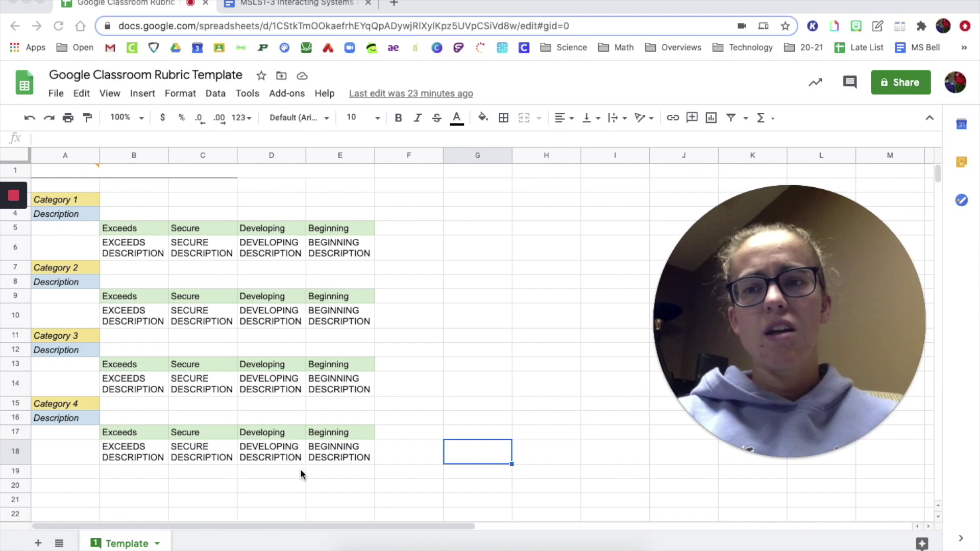
left_click(65, 471)
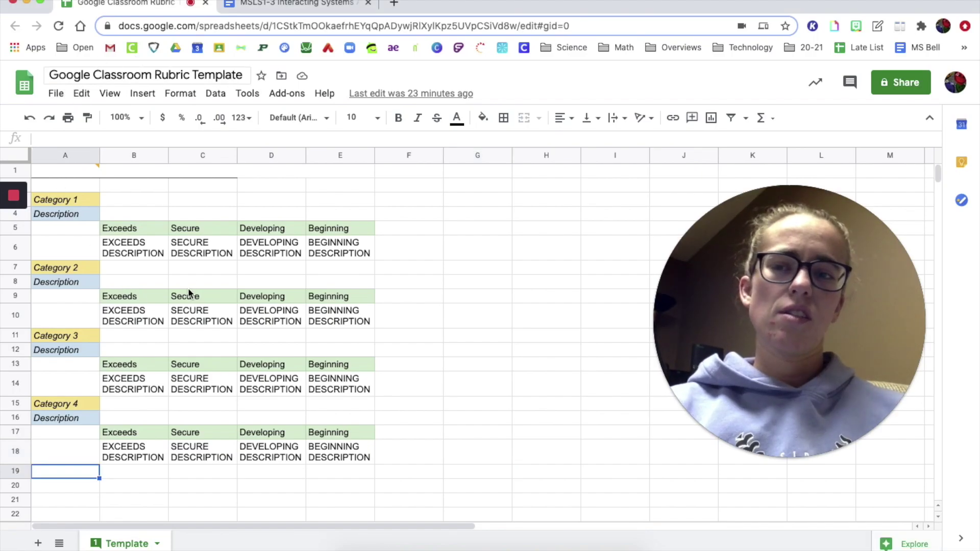
Step: Make a copy of the Google Classroom Rubric Template and name it Interacting Systems
left_click(56, 93)
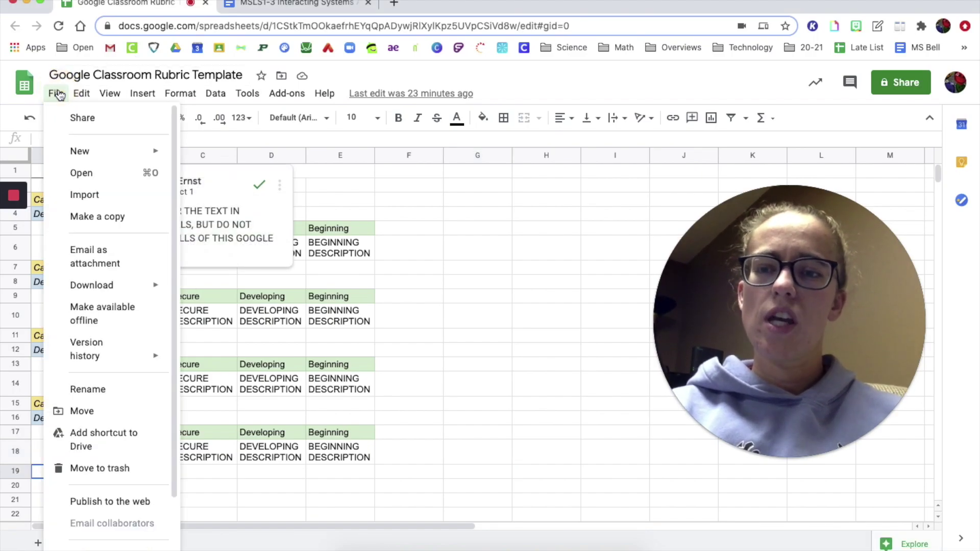
left_click(85, 218)
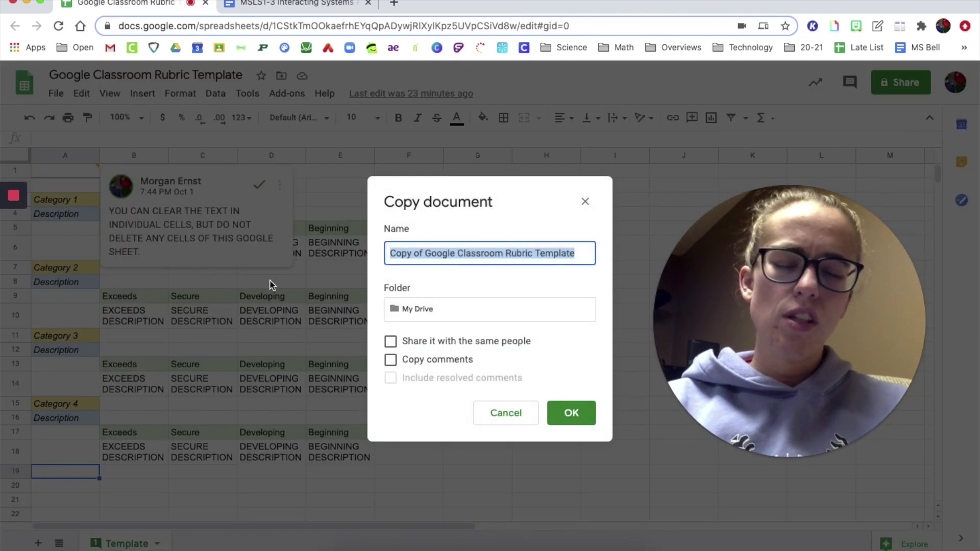
type("Interactin")
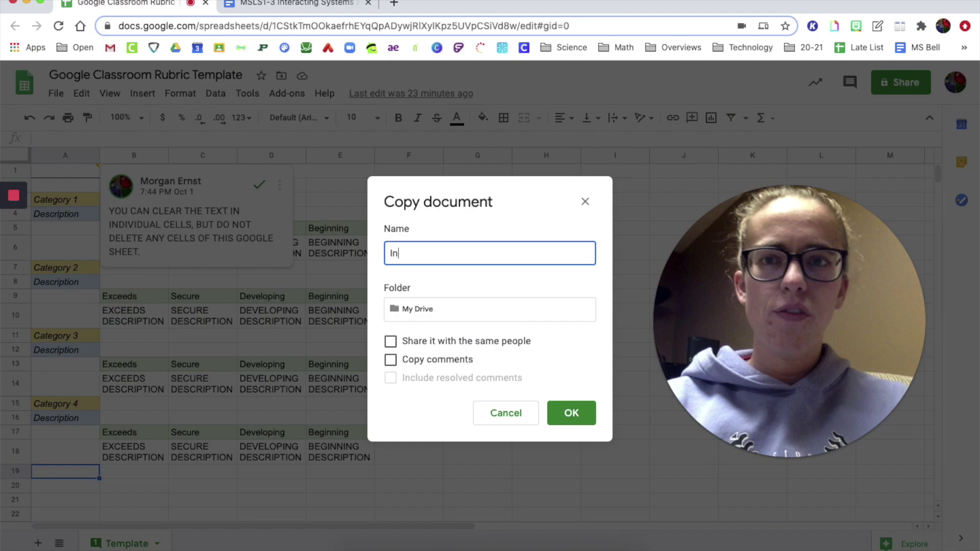
type("g Sys")
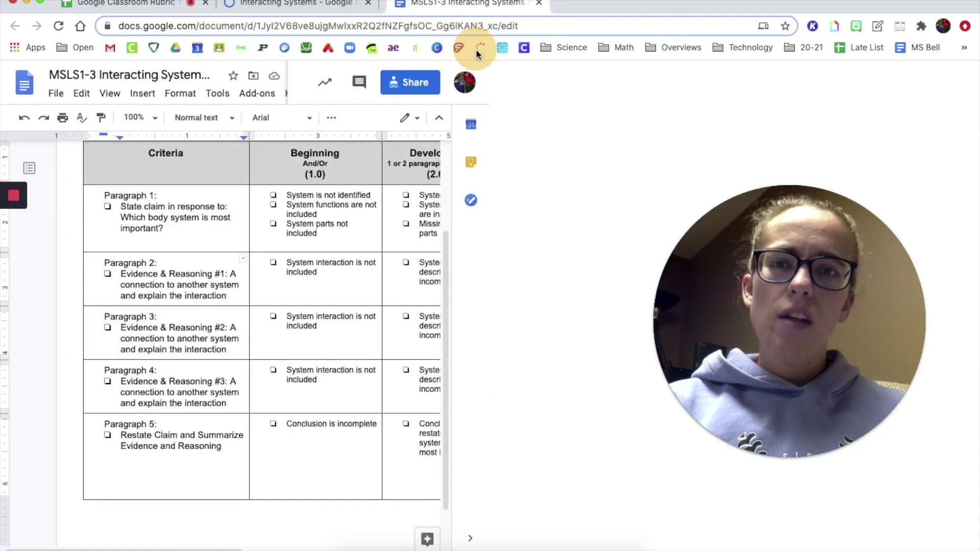
Step: Detach the MSLS1-3 Interacting Systems rubric document into its own window and tile it beside the copied spreadsheet in a 5:5 split
left_click_drag(443, 3, 478, 50)
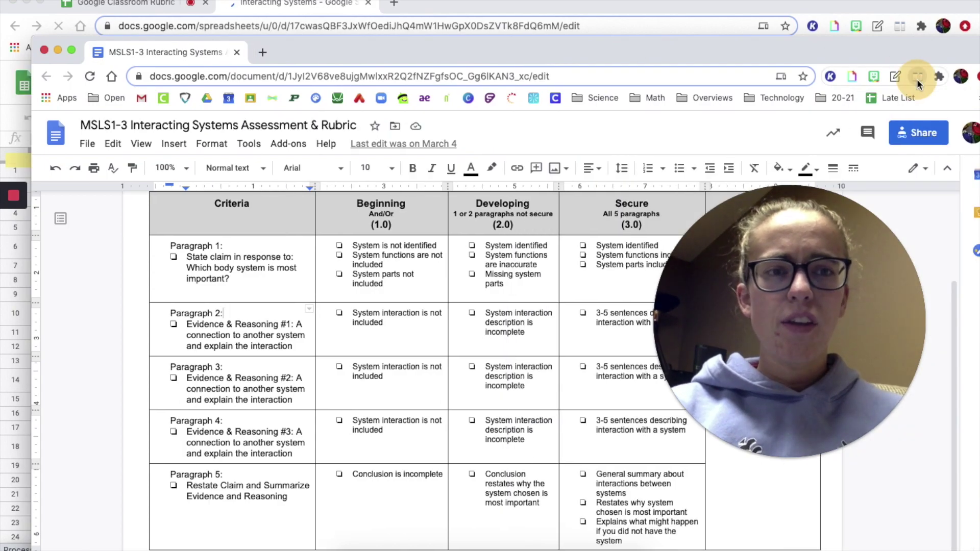
left_click(916, 79)
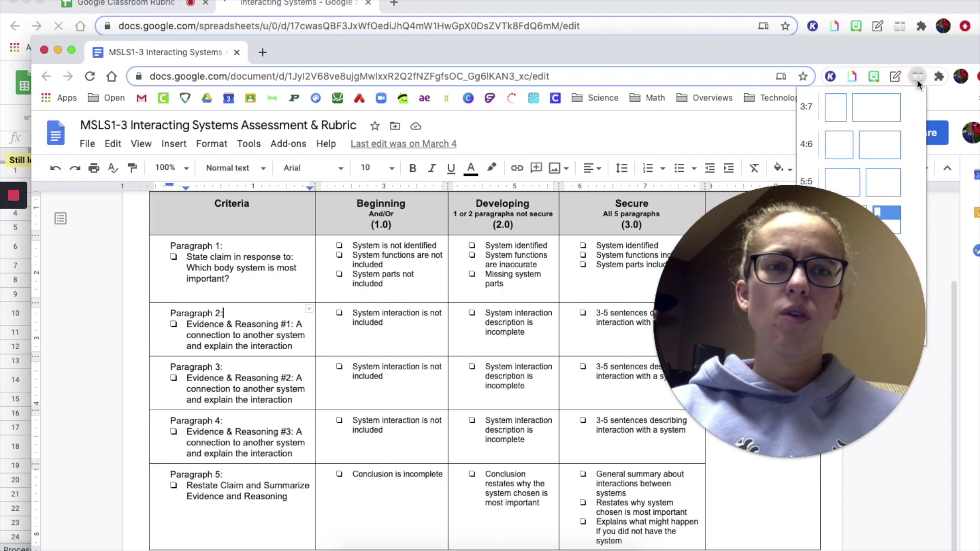
left_click(887, 186)
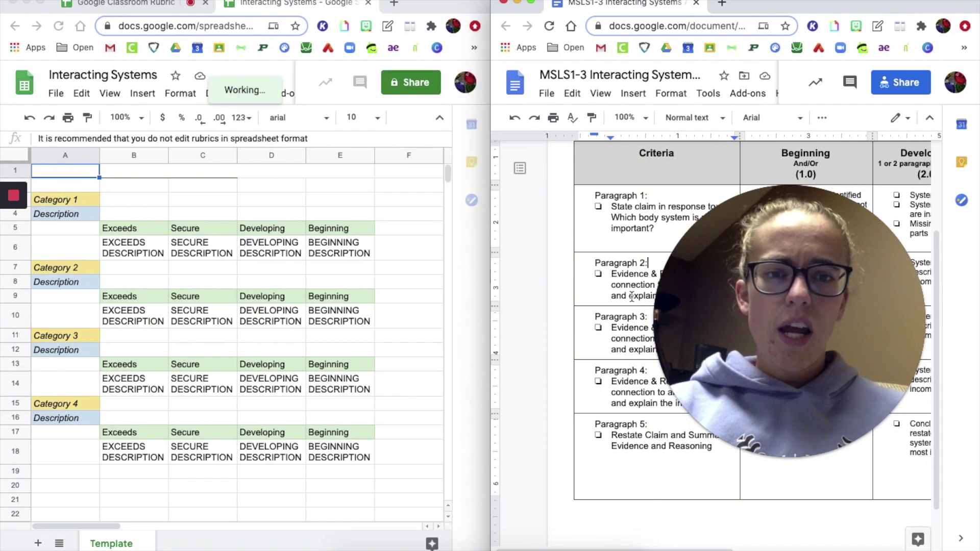
mouse_move(764, 426)
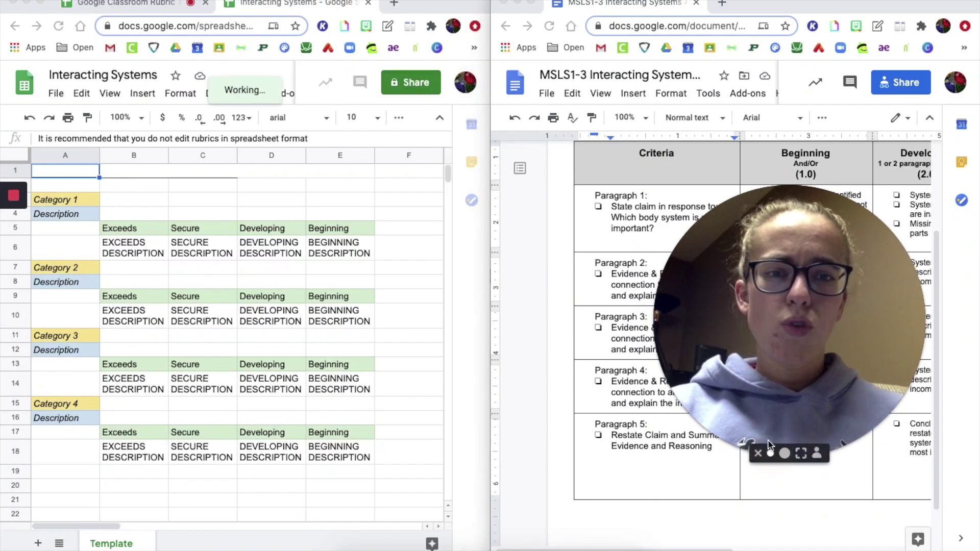
left_click(770, 453)
left_click_drag(715, 402, 373, 447)
left_click_drag(273, 458, 451, 538)
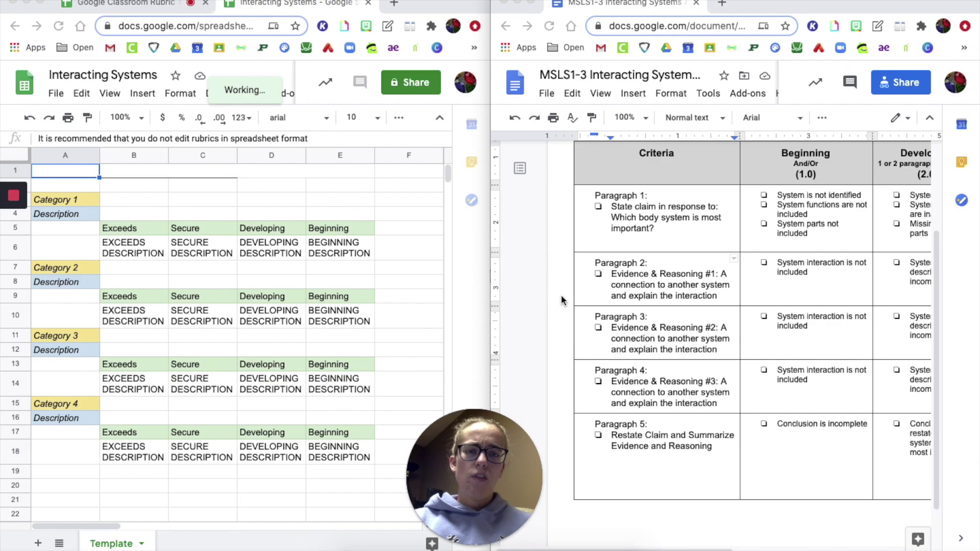
Step: Examine the rubric document's criteria for each paragraph and the level descriptions from Beginning through Exceeds
scroll(561, 295, "right", 3)
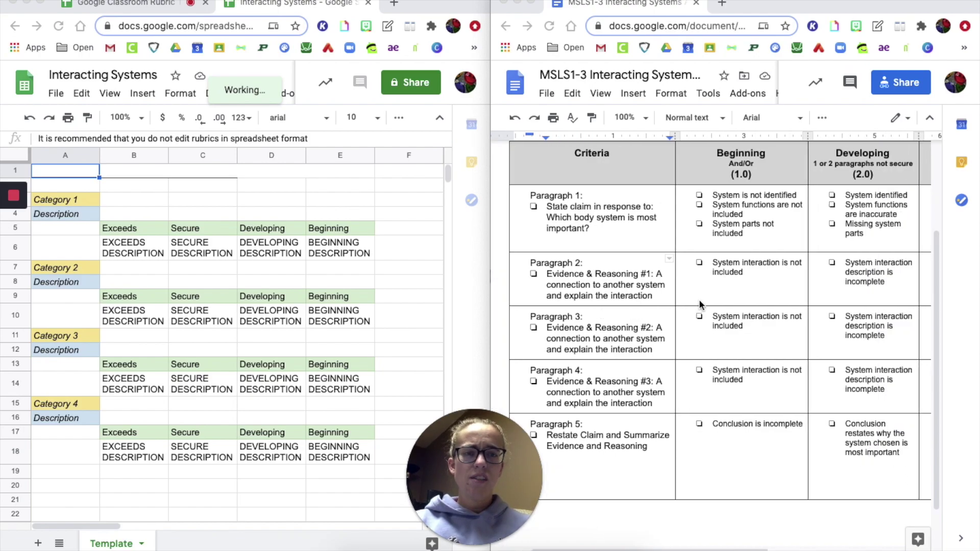
scroll(699, 302, "right", 3)
scroll(699, 299, "right", 3)
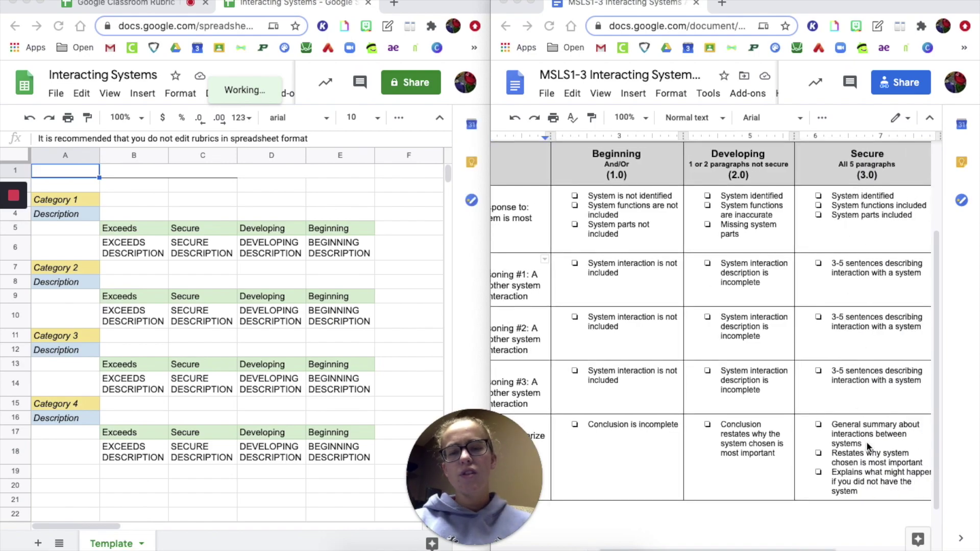
scroll(867, 446, "right", 6)
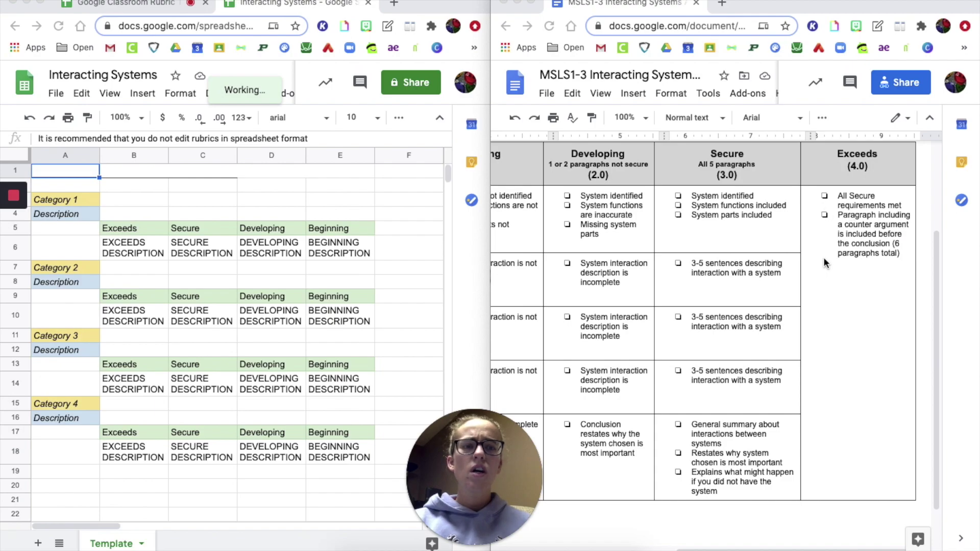
scroll(825, 262, "right", 1)
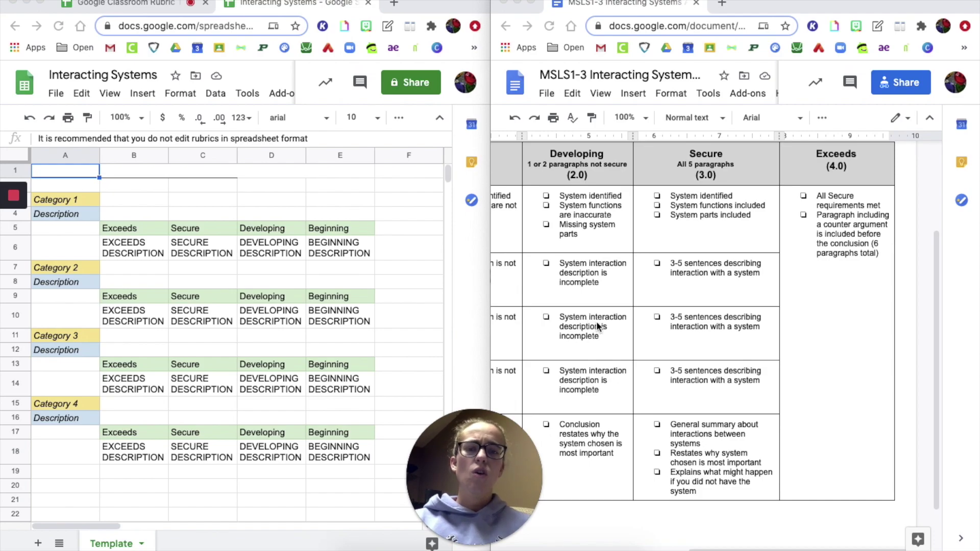
scroll(598, 321, "left", 5)
scroll(598, 321, "left", 4)
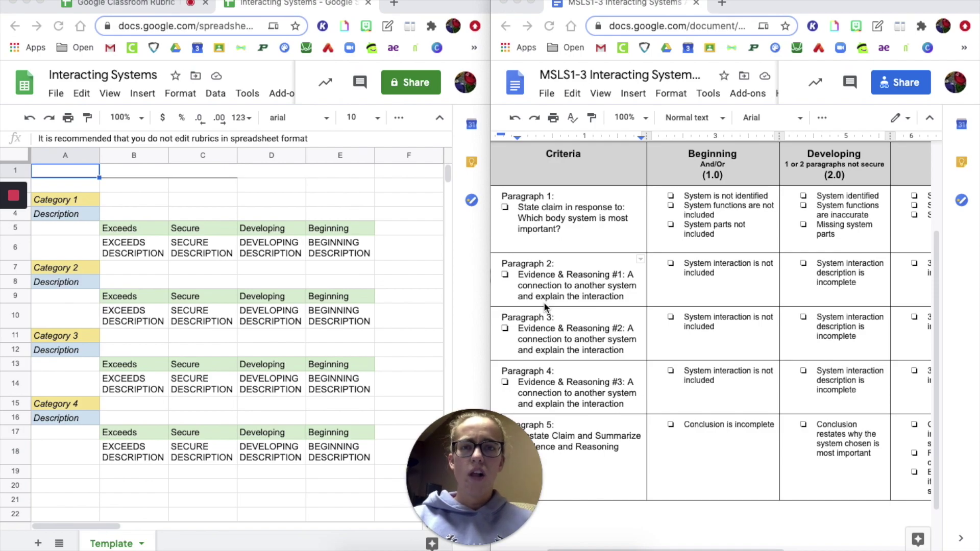
Step: Title the first category Paragraph 1 and set its description to "State claim in response to: Which body system is most important?"
left_click(61, 200)
type("Paragraph 1")
key("Return")
type("State claim in response to: Which body system is most important?")
Step: Title the second, third and fourth categories Paragraph 2, Paragraph 3 and Paragraph 4, with descriptions Evidence & Reasoning #1, #2 and #3 respectively
left_click(50, 266)
type("Paragraph 2")
key("Return")
type("Evidence & Reasoning #1")
left_click(61, 336)
type("Paragraph 3")
key("Return")
type("Evidence & Reasoning #2")
left_click(61, 404)
type("Paragraph 4Evidence & Reasoning #3")
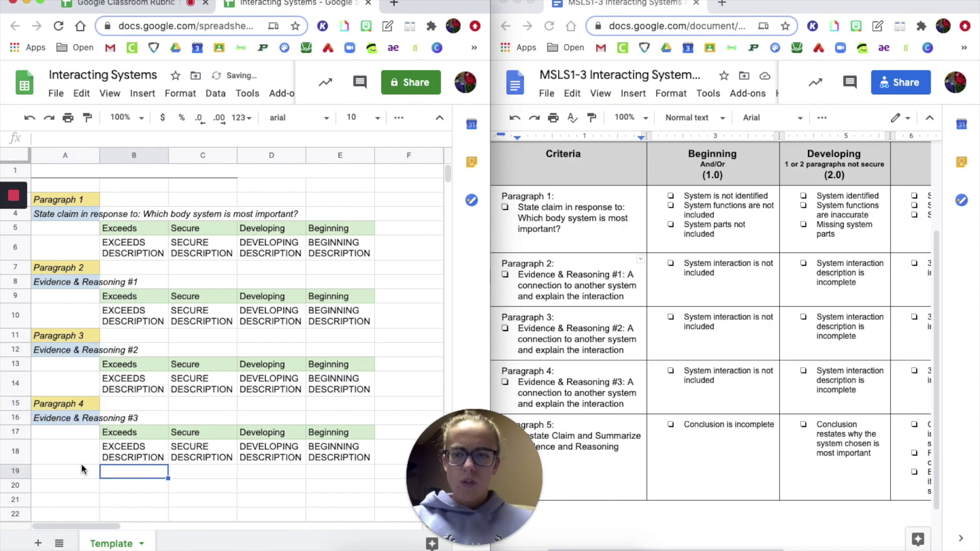
Step: Duplicate the Paragraph 4 block, A15:E18, directly below itself starting at cell A19
left_click(62, 402)
left_click_drag(315, 473, 341, 444)
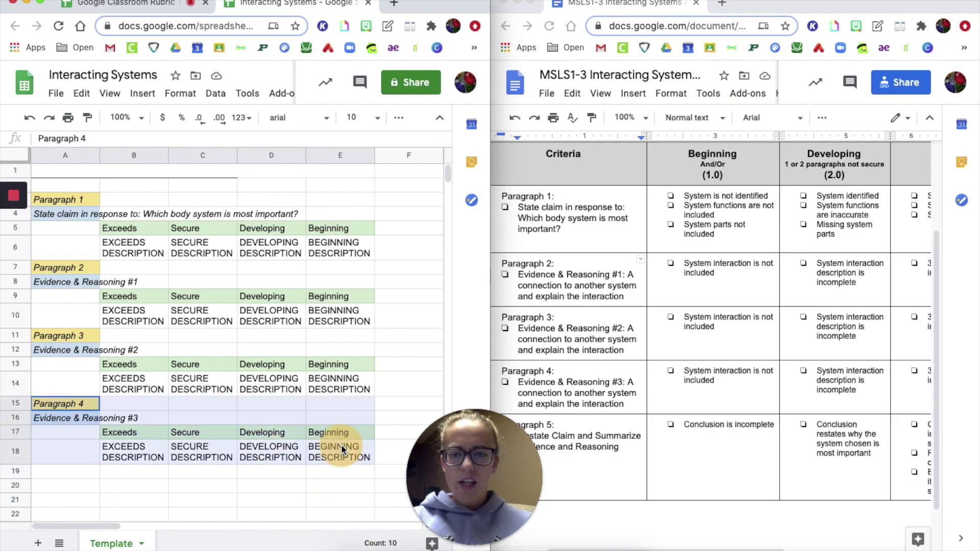
key("ctrl+c")
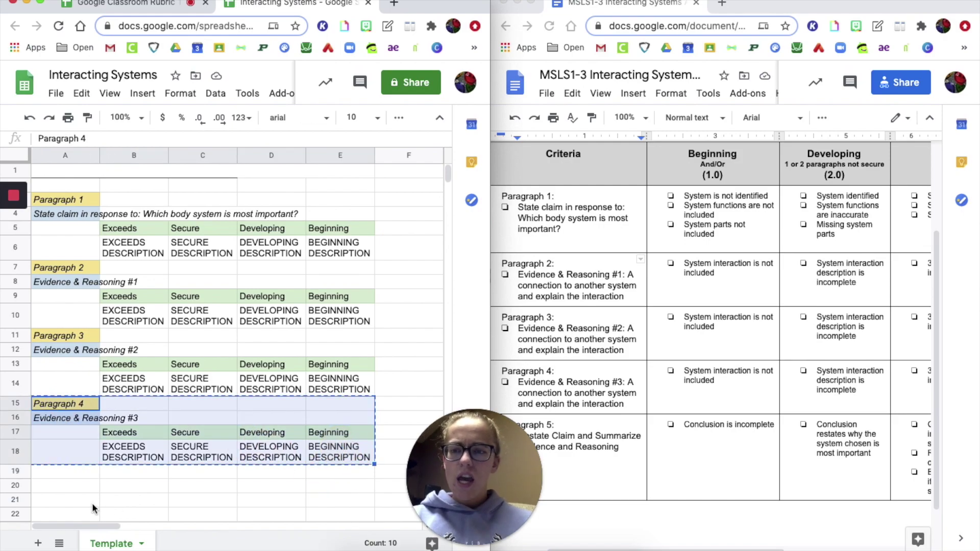
left_click(60, 469)
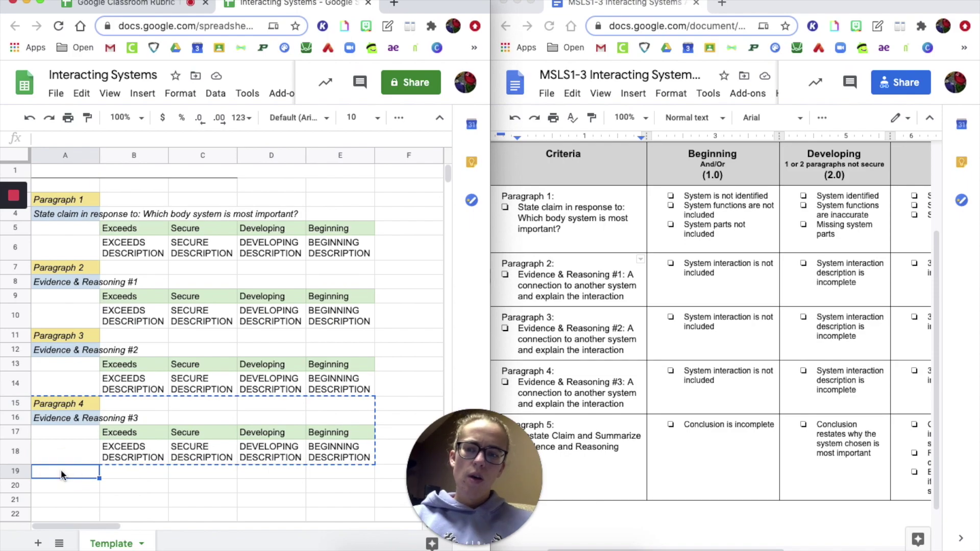
key("ctrl+v")
Step: Retitle the duplicated category as Paragraph 5 and change its description to Evidence & Reasoning #4
left_click(61, 473)
double_click(61, 474)
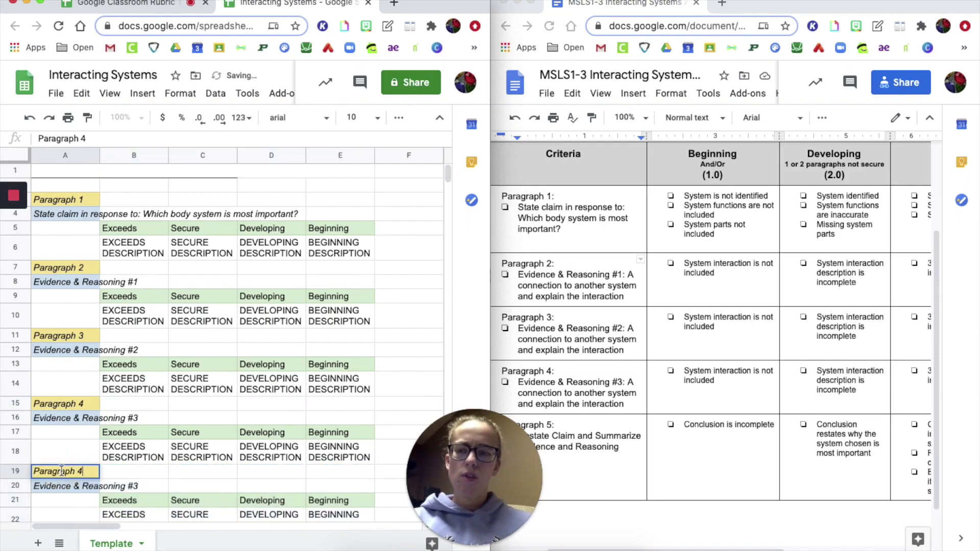
key("BackSpace")
type("5")
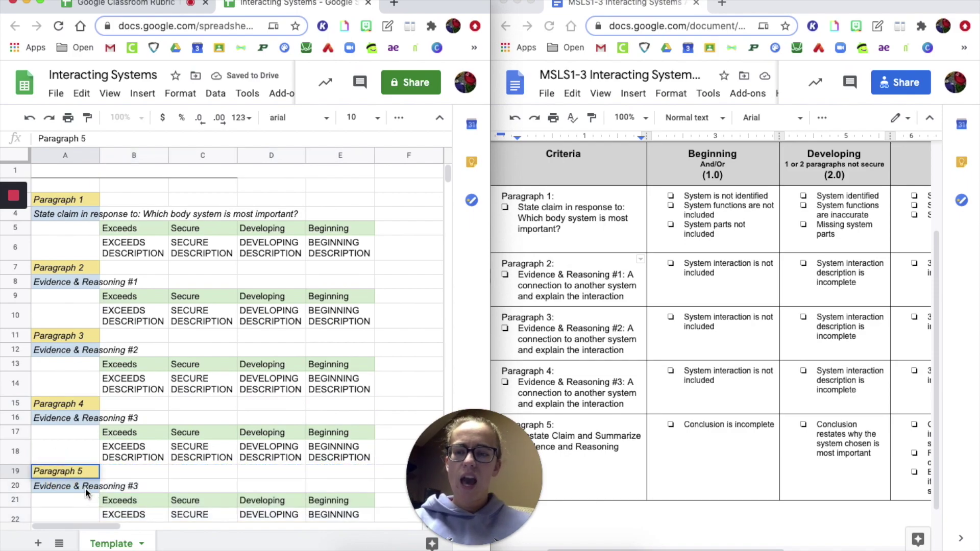
left_click(85, 488)
double_click(139, 488)
key("BackSpace")
type("4")
left_click(339, 247)
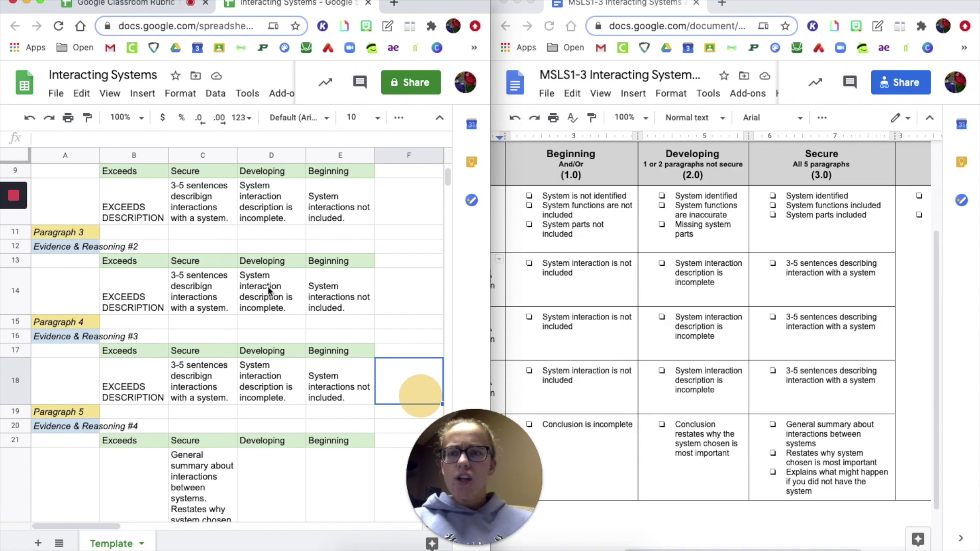
Step: Replace the Exceeds descriptions of Paragraph 1, Paragraph 2 and Paragraph 3 with x
scroll(269, 290, "up", 5)
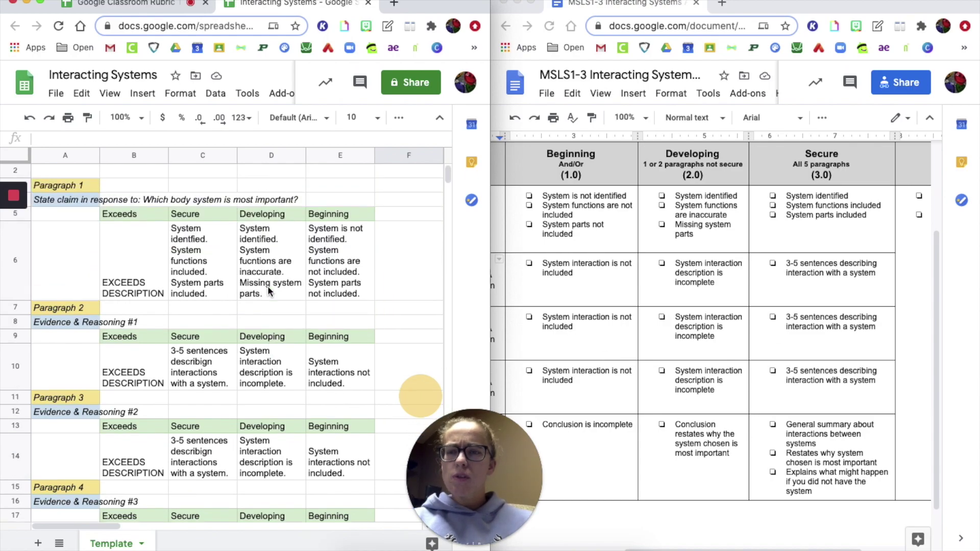
left_click(131, 253)
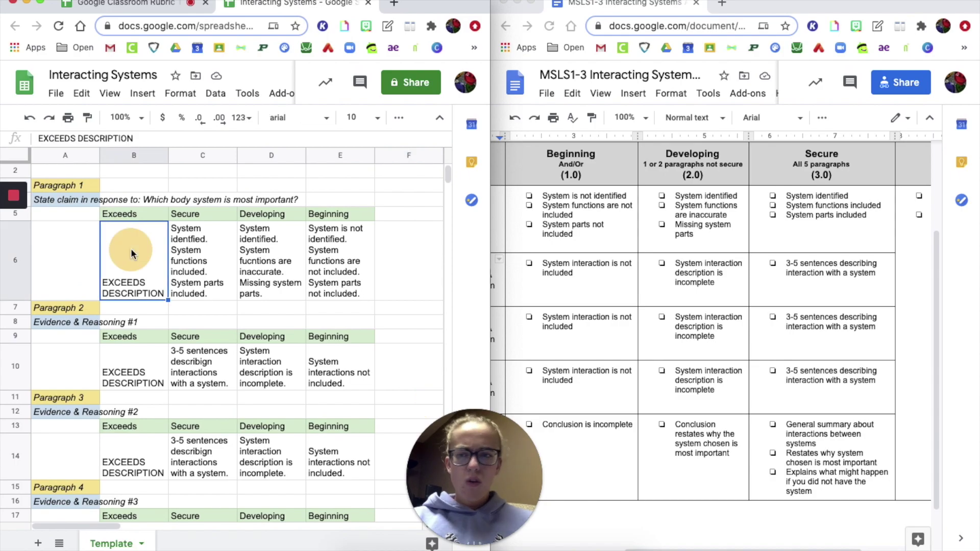
type("x")
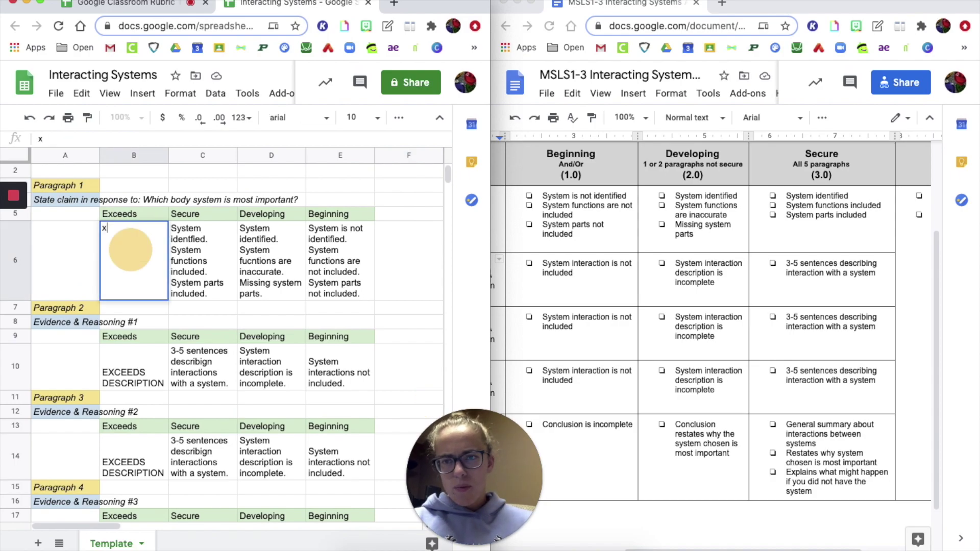
left_click(127, 382)
type("x")
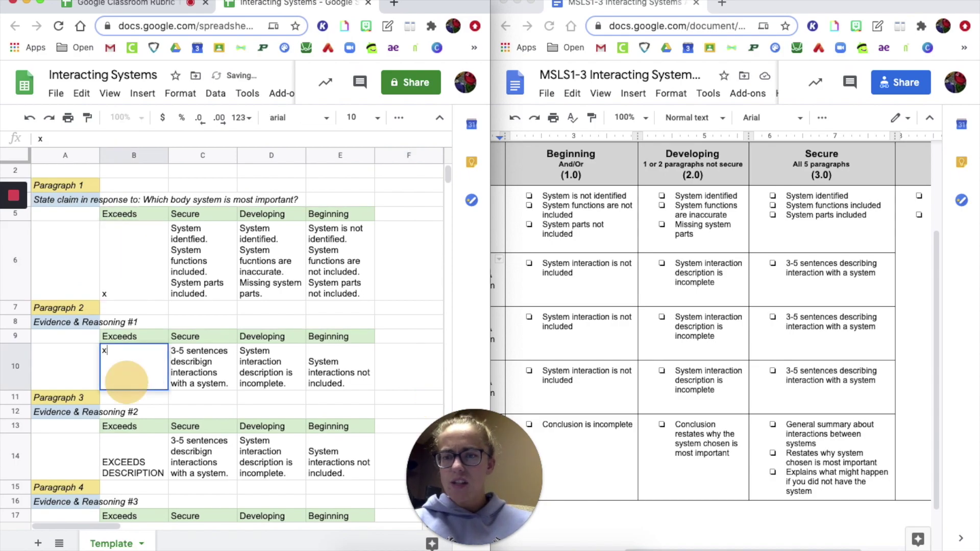
left_click(132, 463)
type("x")
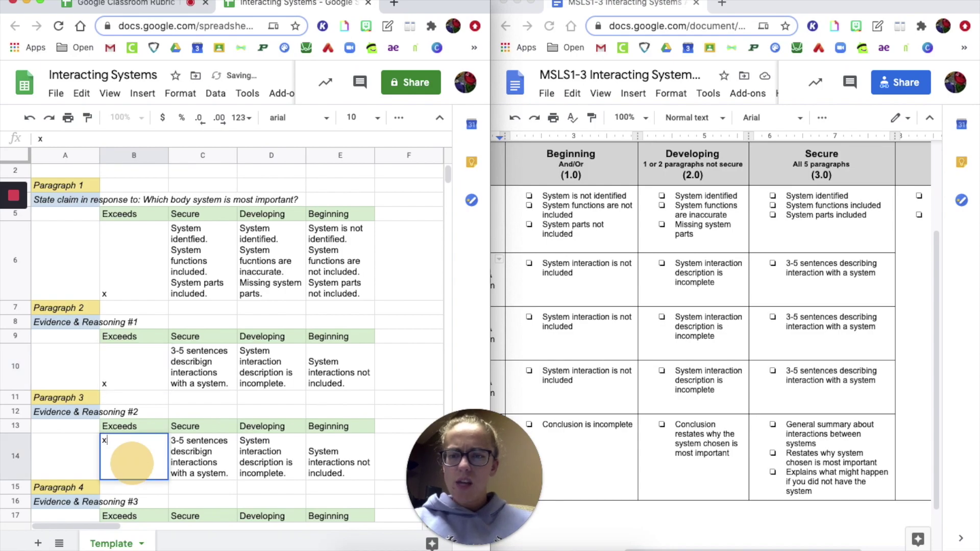
Step: Enter x as the Exceeds description for Paragraph 4 and Paragraph 5
scroll(179, 403, "down", 3)
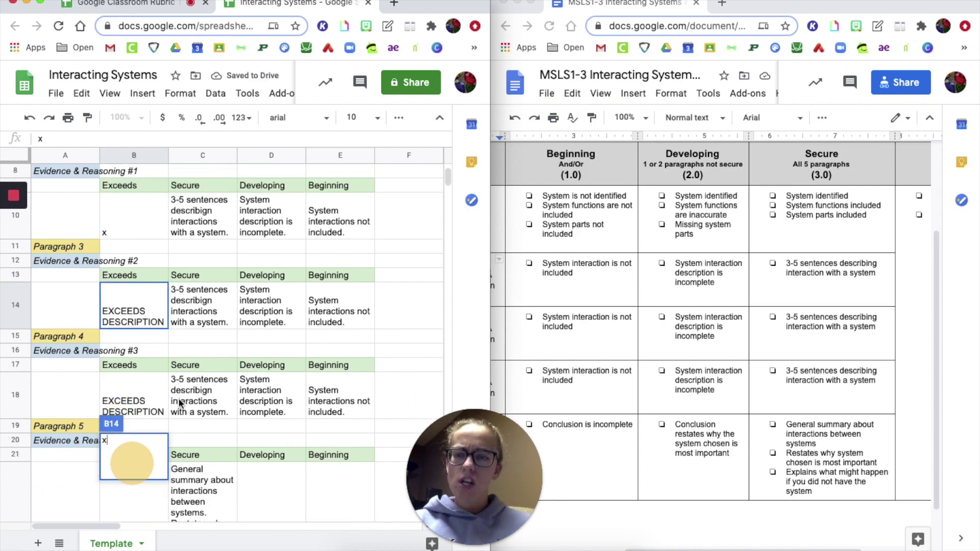
left_click(137, 312)
left_click(135, 401)
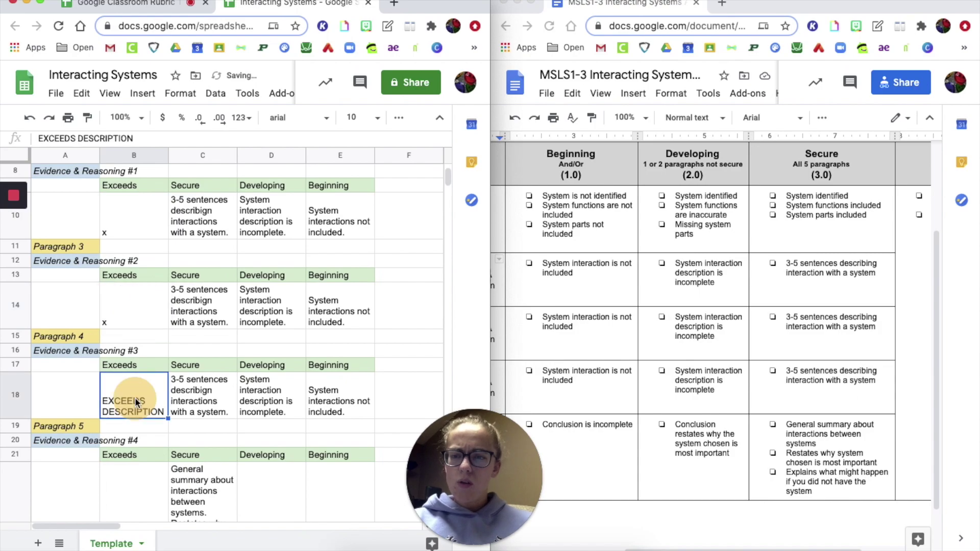
type("x")
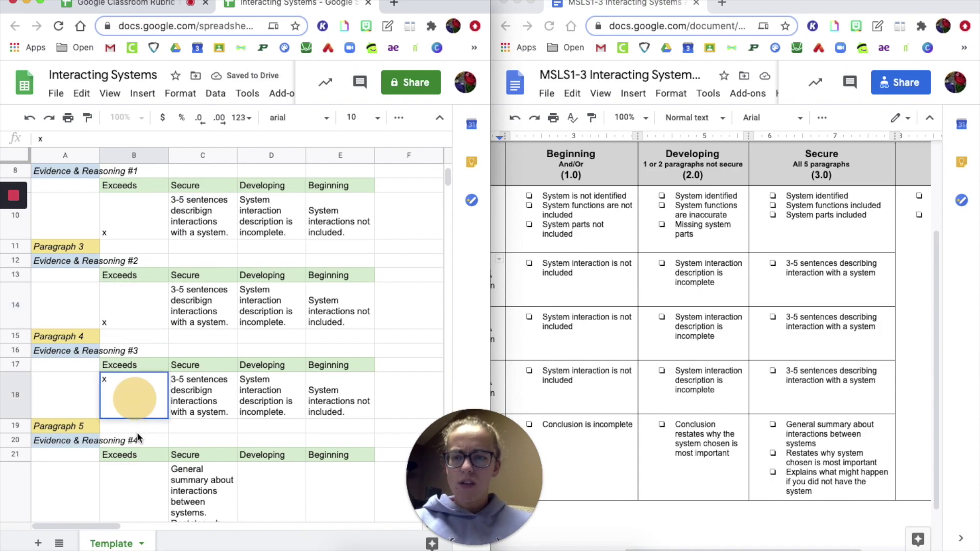
left_click(140, 480)
type("x")
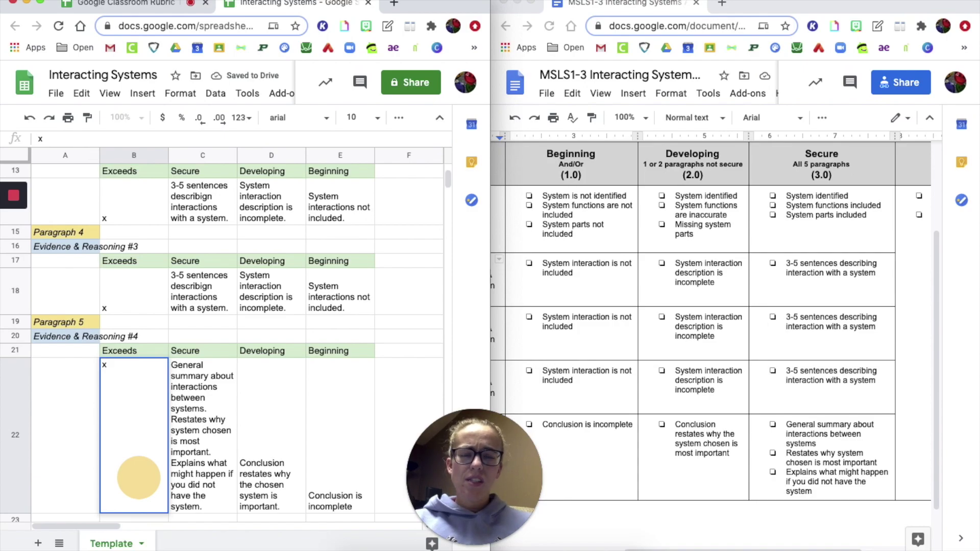
left_click(274, 449)
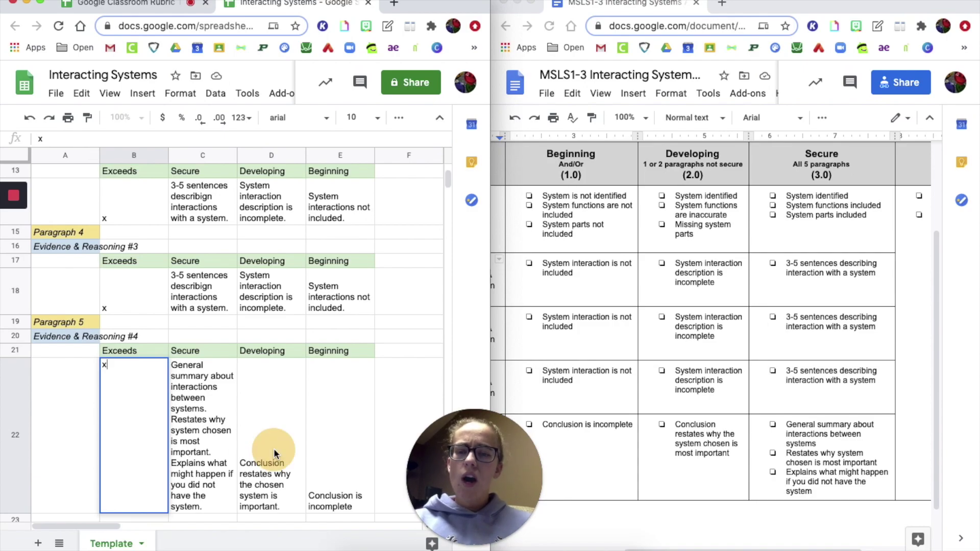
Step: Duplicate the Paragraph 5 block, A19:E22, directly below itself starting at cell A23
left_click_drag(61, 326, 332, 441)
key("ctrl+c")
scroll(332, 441, "down", 2)
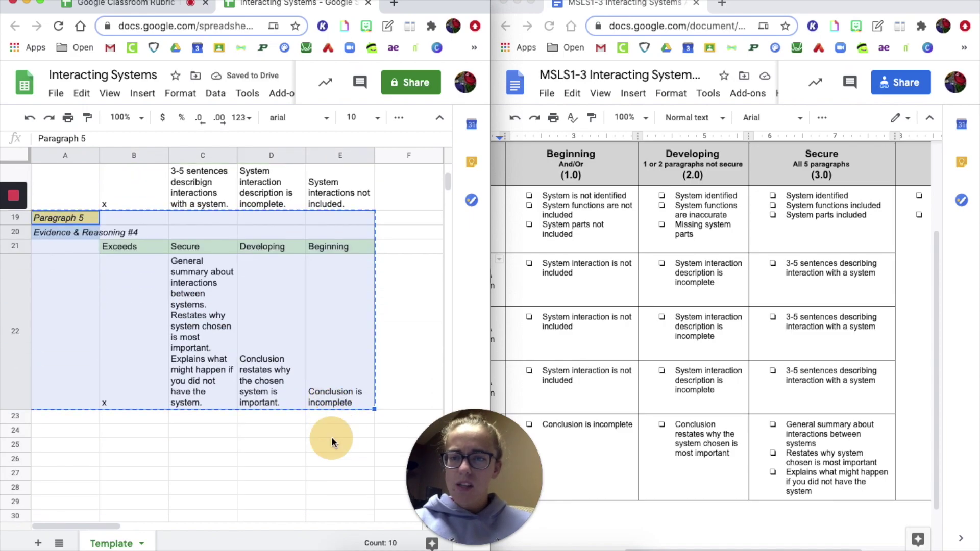
left_click(63, 419)
key("ctrl+v")
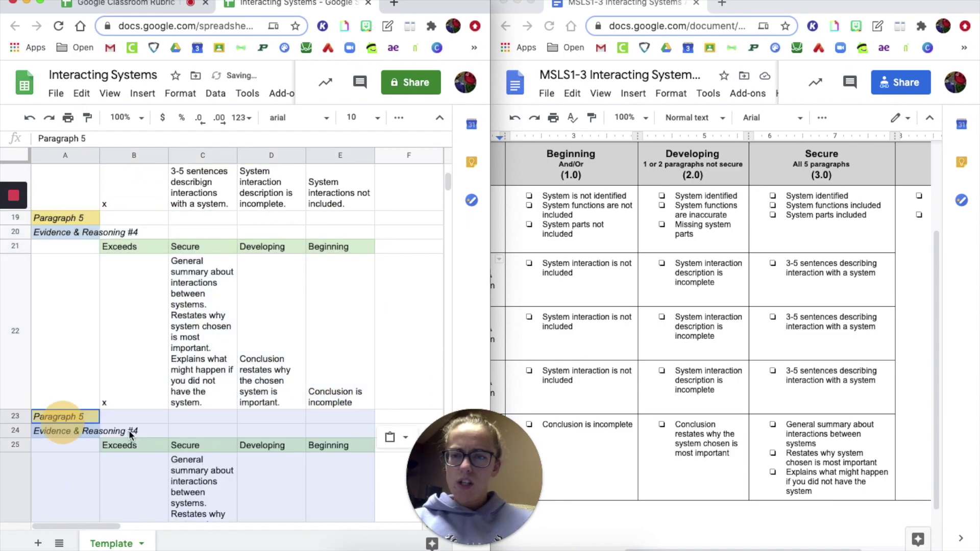
Step: Retitle the duplicated category as Exceeds Paragraph and change its description to Includes counter argument
left_click(93, 417)
type("Exceed")
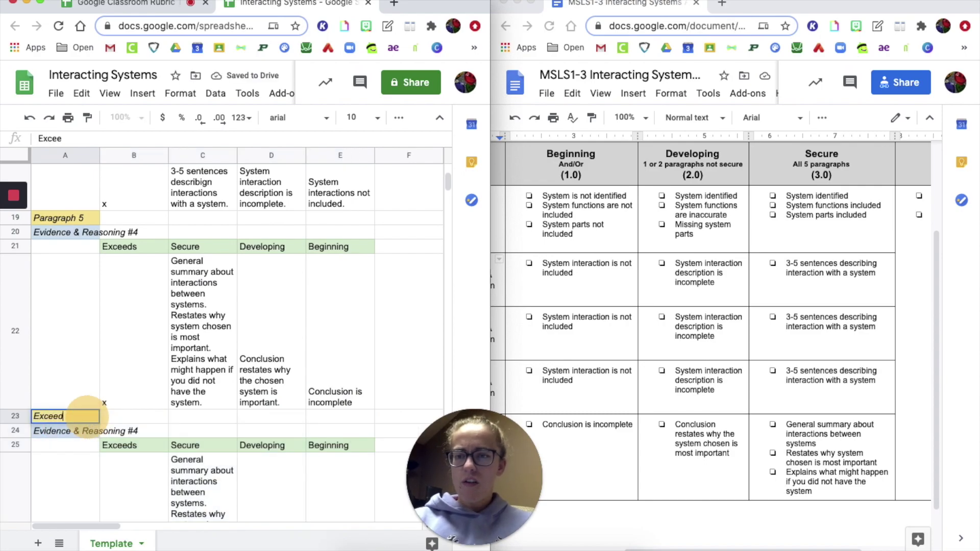
type("s Paragraph")
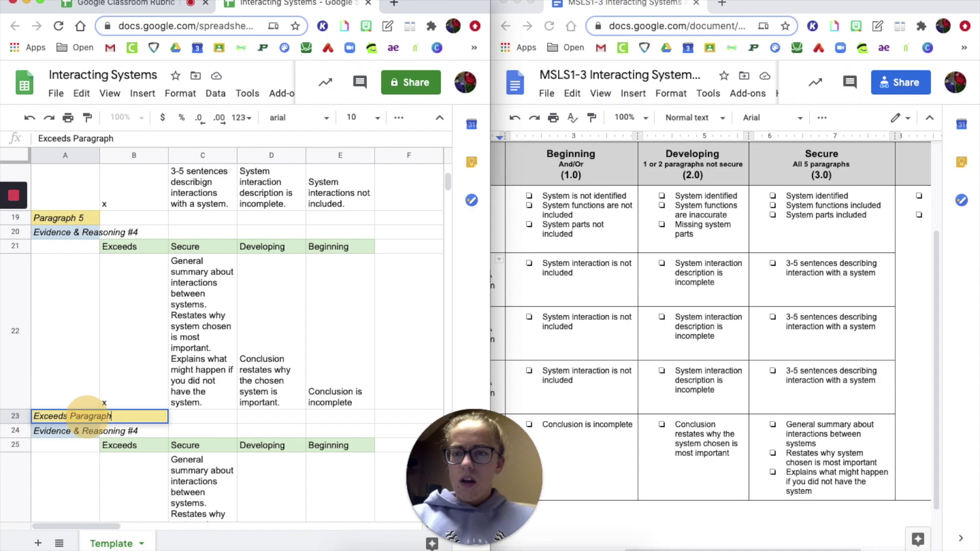
double_click(44, 433)
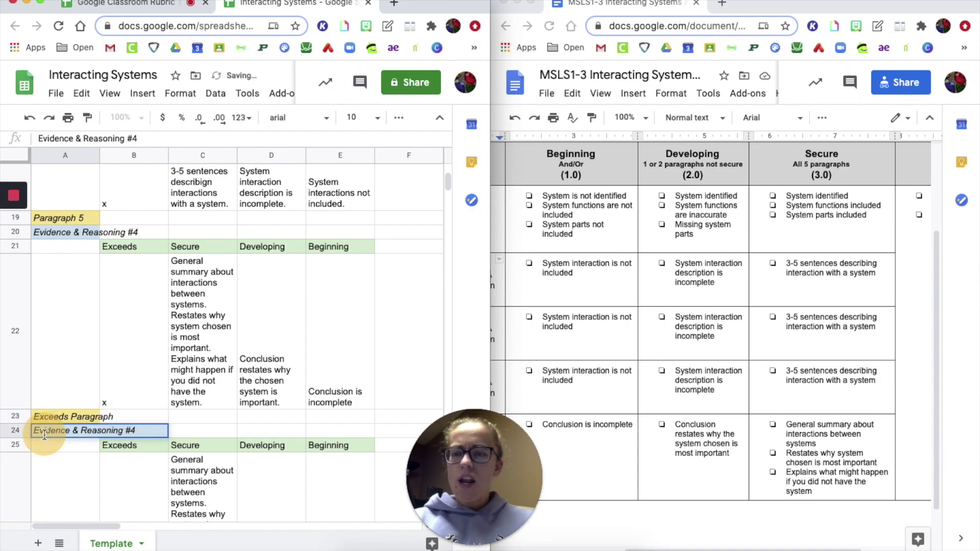
key("ctrl+a")
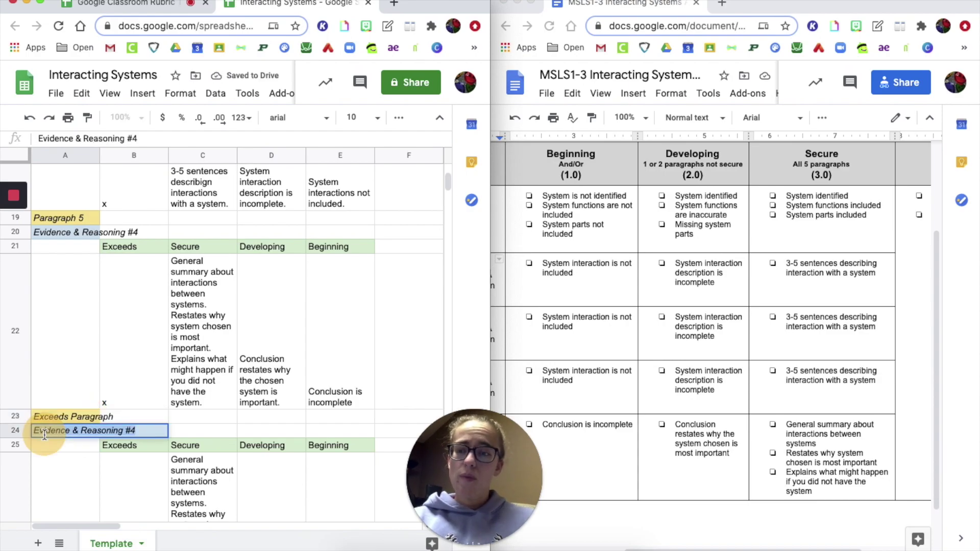
type("Includes co")
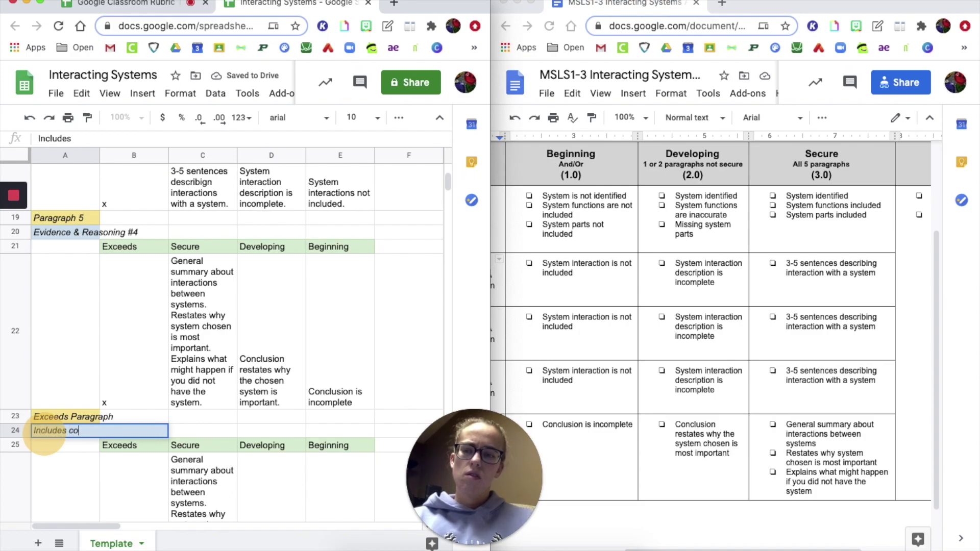
type("unter argument")
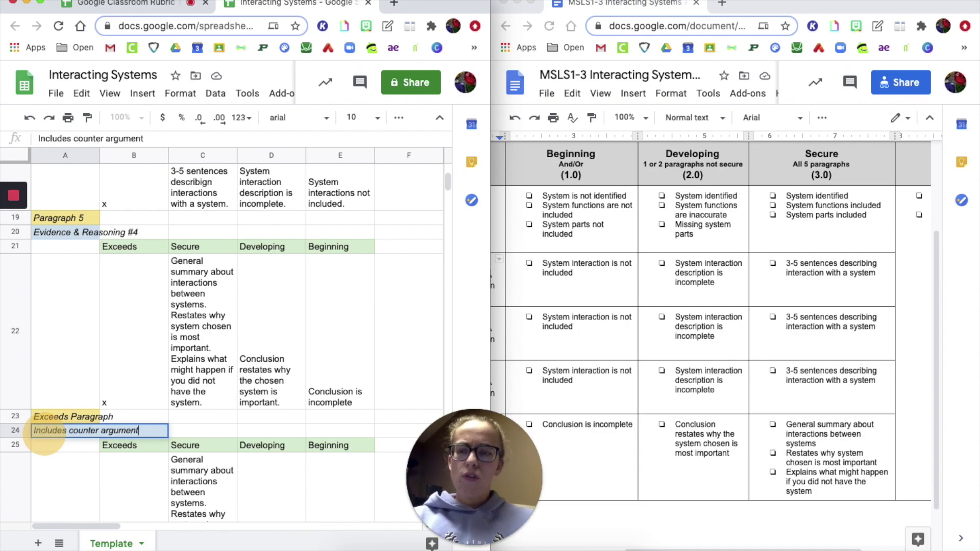
Step: Replace the Secure, Developing and Beginning descriptions of the Exceeds Paragraph category with x
scroll(181, 430, "down", 3)
left_click(211, 425)
type("x")
left_click(273, 436)
type("x")
left_click(339, 392)
type("x")
Step: Set its Exceeds description to "All secure requirements are met. Paragraph including a counter argument is included before the conclusion. (6 paragraphs total)."
scroll(730, 391, "right", 4)
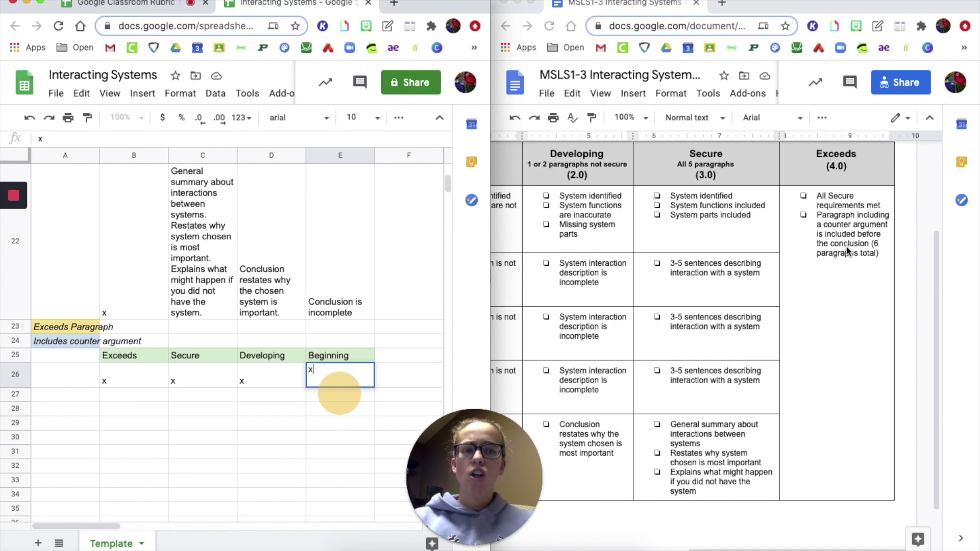
left_click(136, 378)
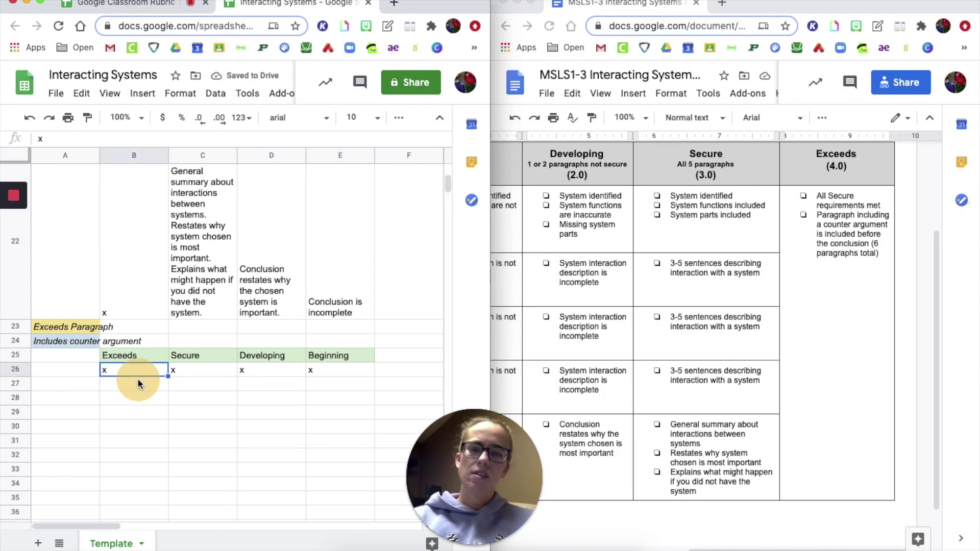
type("All secure requirements are met. Paragraph including a counter argument is included before the conclusion. (6 t")
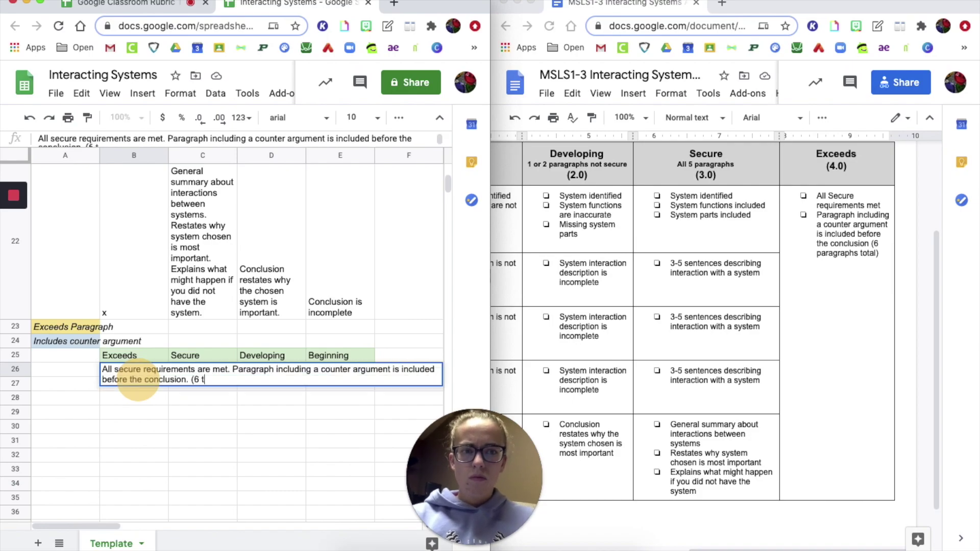
key("BackSpace")
type("paragraphs total).")
key("Return")
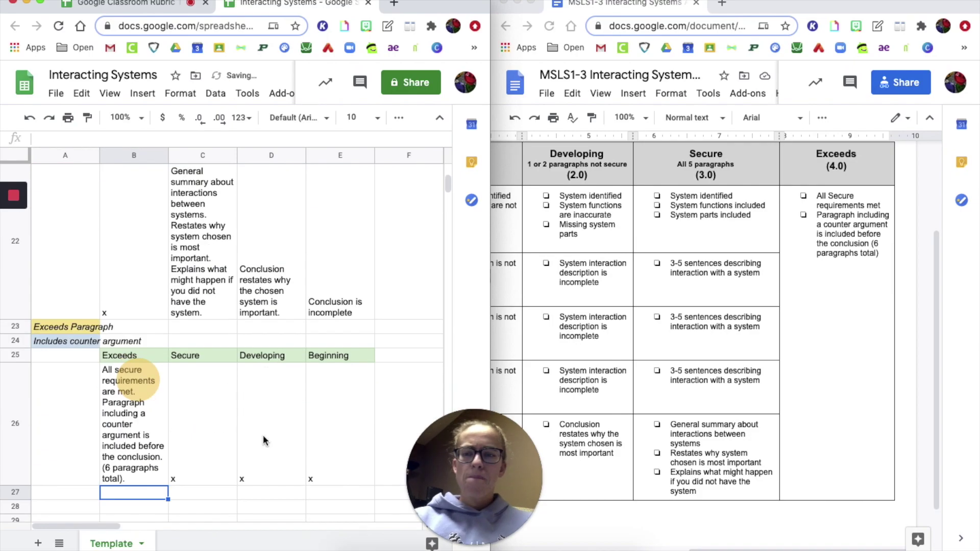
scroll(265, 442, "up", 2)
scroll(265, 439, "up", 10)
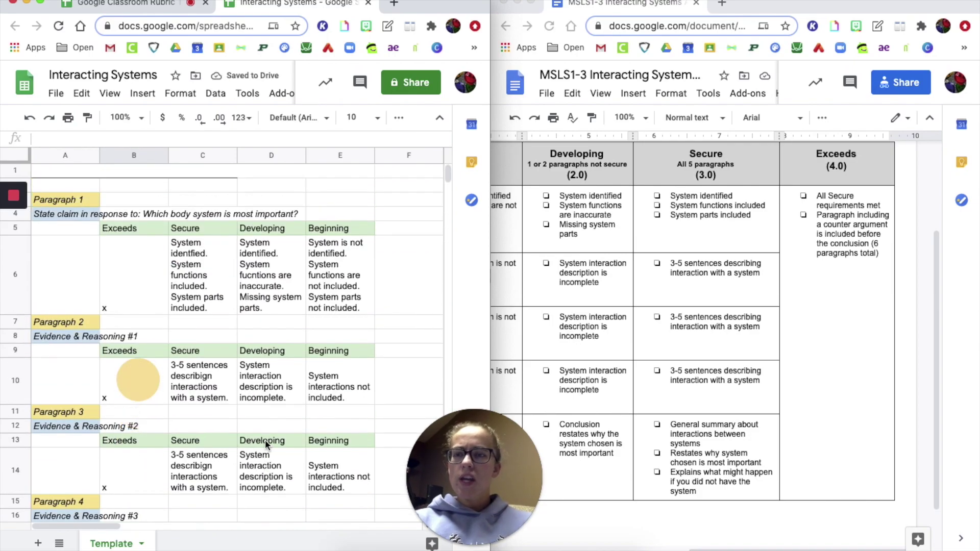
scroll(265, 439, "down", 4)
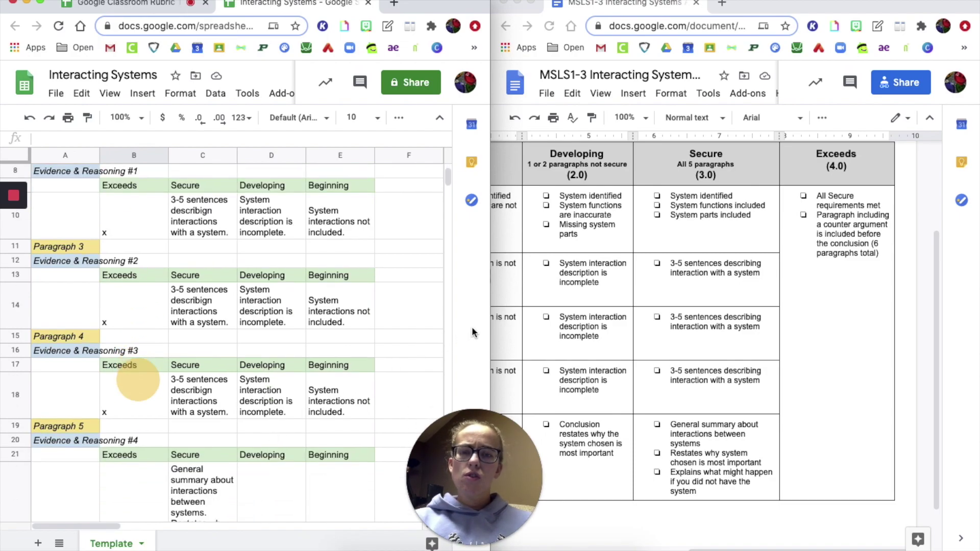
Step: Widen the spreadsheet's browser window, open Google Classroom in a new tab and go to the Science 6 (7th) Period 7 classwork
left_click_drag(487, 331, 971, 331)
key("super+t")
left_click(219, 48)
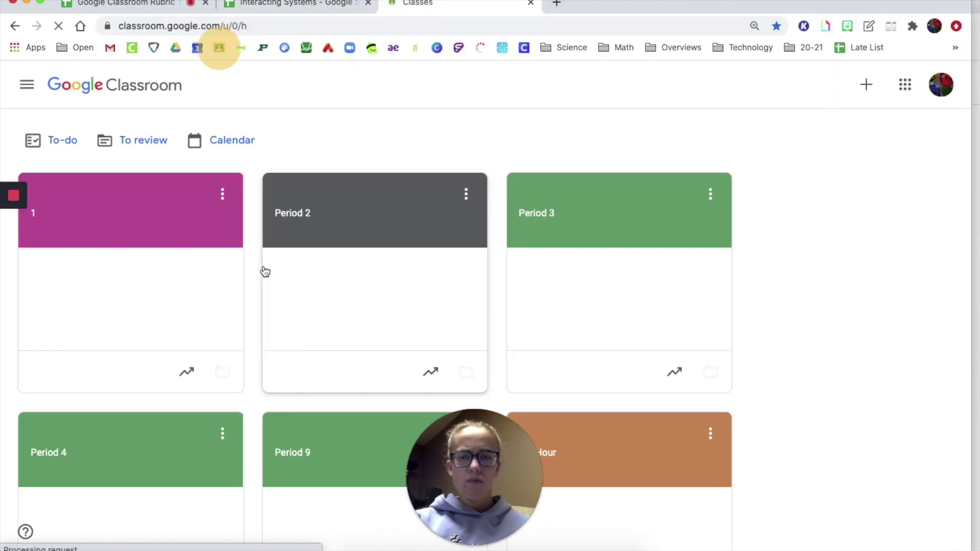
scroll(262, 271, "down", 8)
left_click(436, 85)
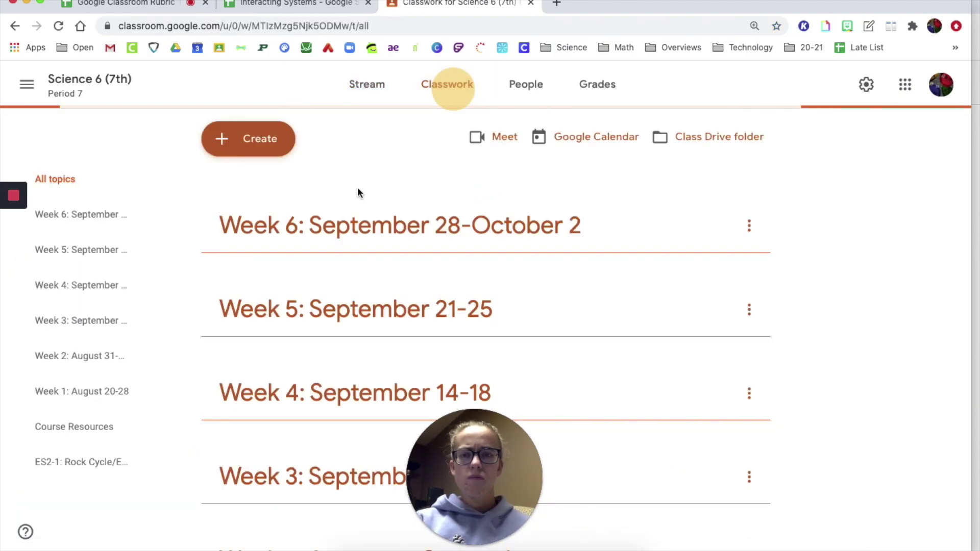
Step: Create an assignment titled Interacting Systems Essay with the instructions Rubric
left_click(252, 154)
left_click(268, 187)
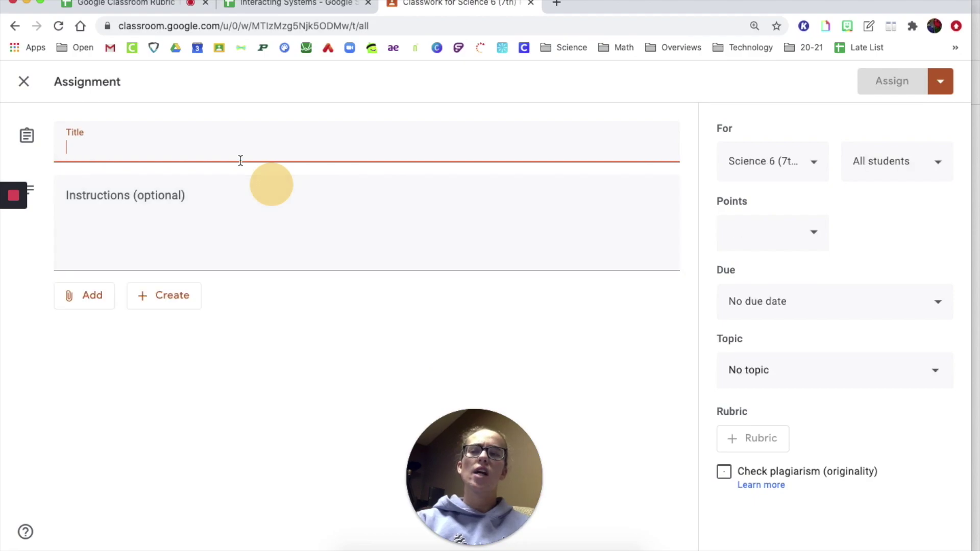
type("Interac")
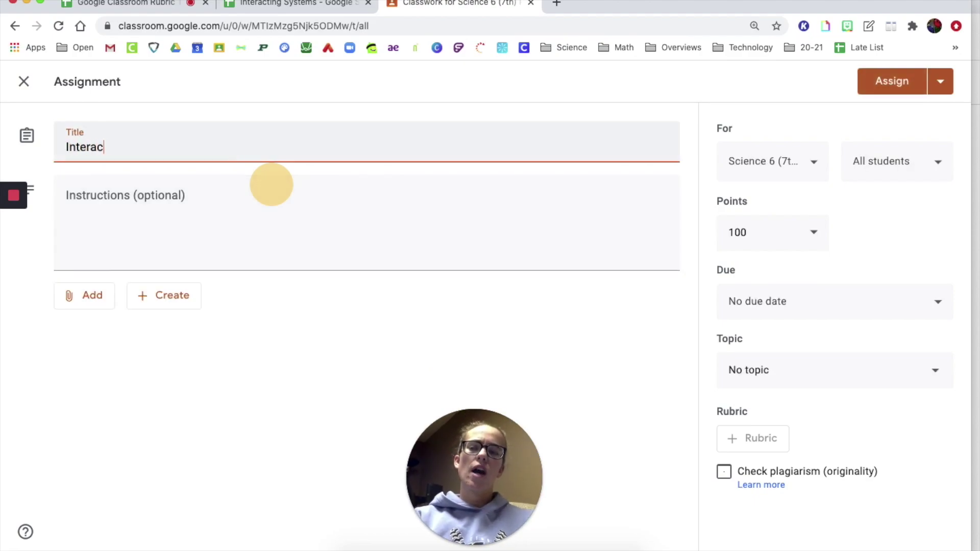
type("ting Systems Essay")
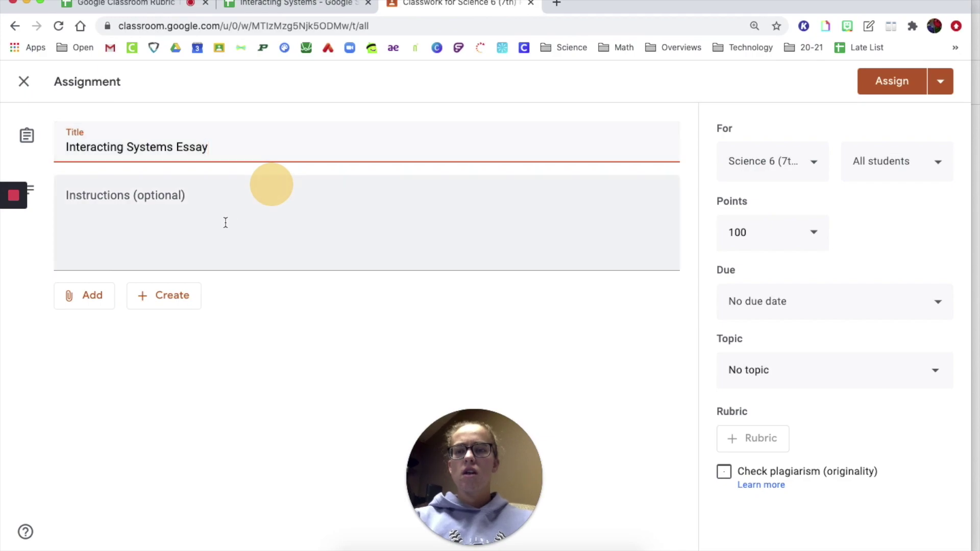
left_click(225, 222)
type("R")
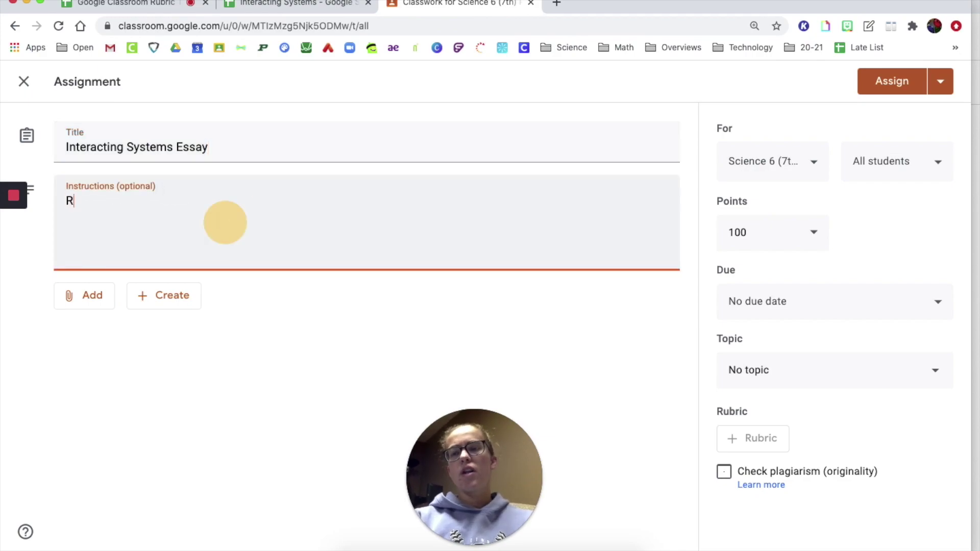
type("ubric")
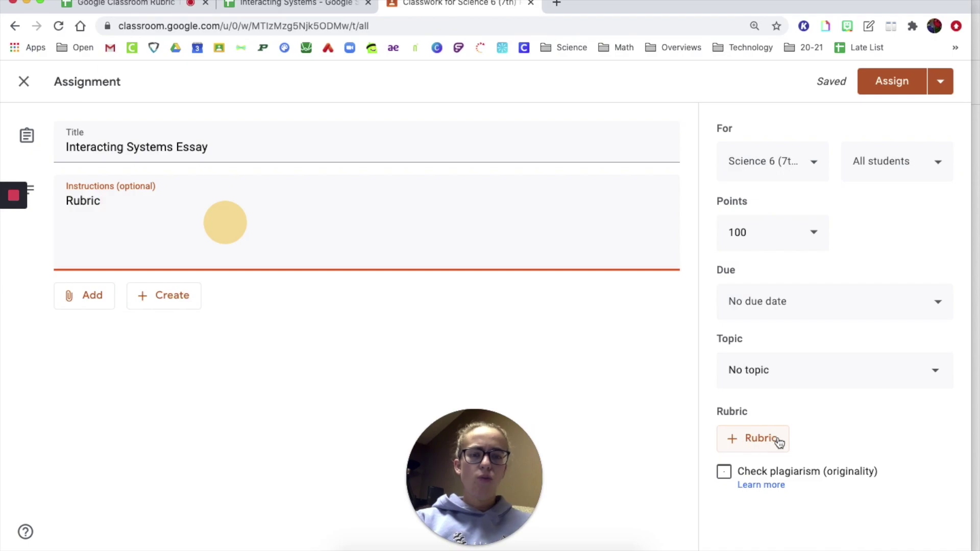
Step: Import the assignment's rubric from the Interacting Systems spreadsheet in Google Drive
left_click(754, 441)
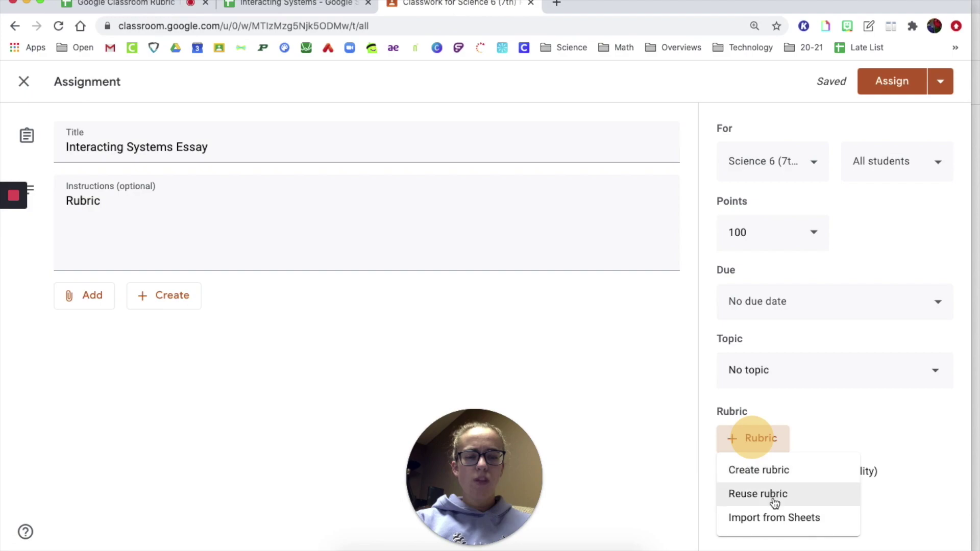
left_click(818, 520)
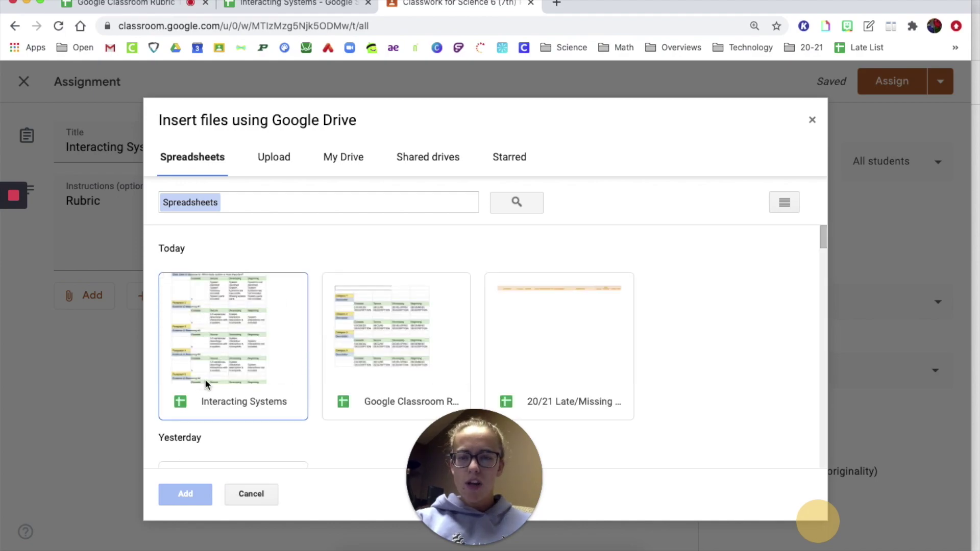
left_click(229, 355)
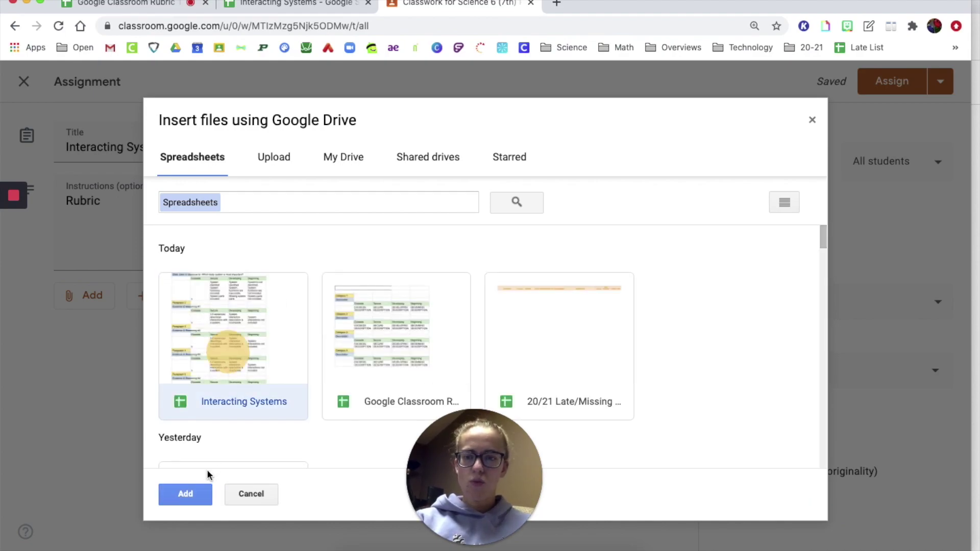
left_click(197, 491)
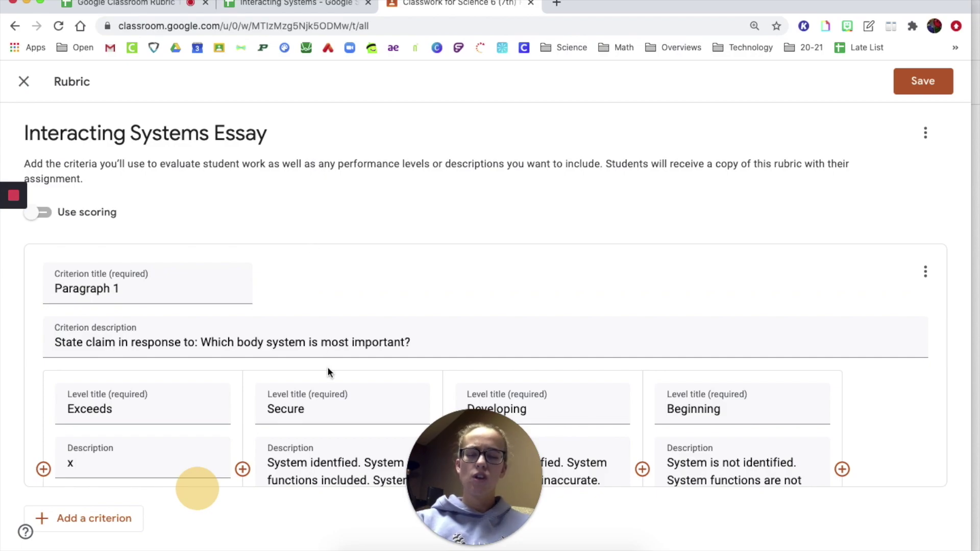
Step: Review the imported rubric's criteria and level descriptions from Paragraph 1 through the counter argument criterion
scroll(327, 366, "down", 6)
scroll(327, 370, "down", 15)
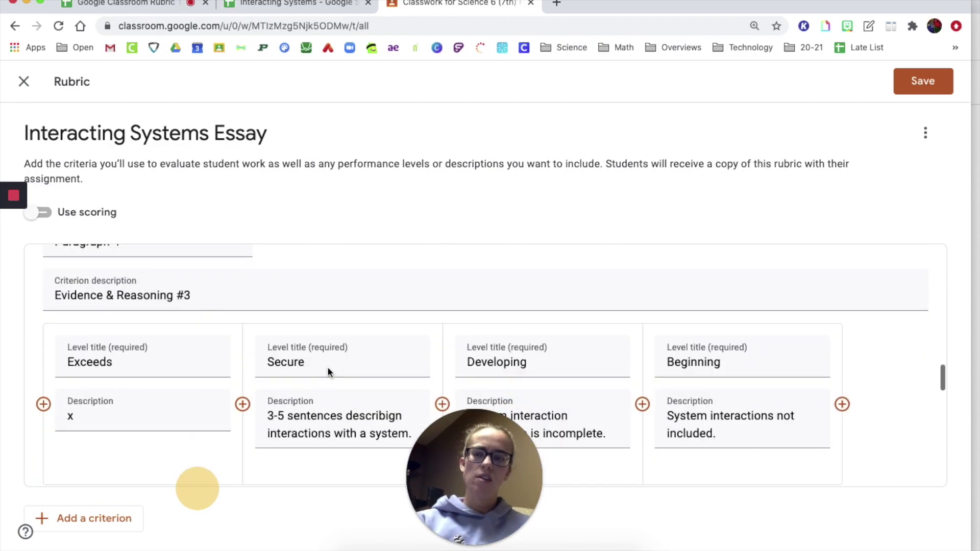
scroll(327, 369, "down", 6)
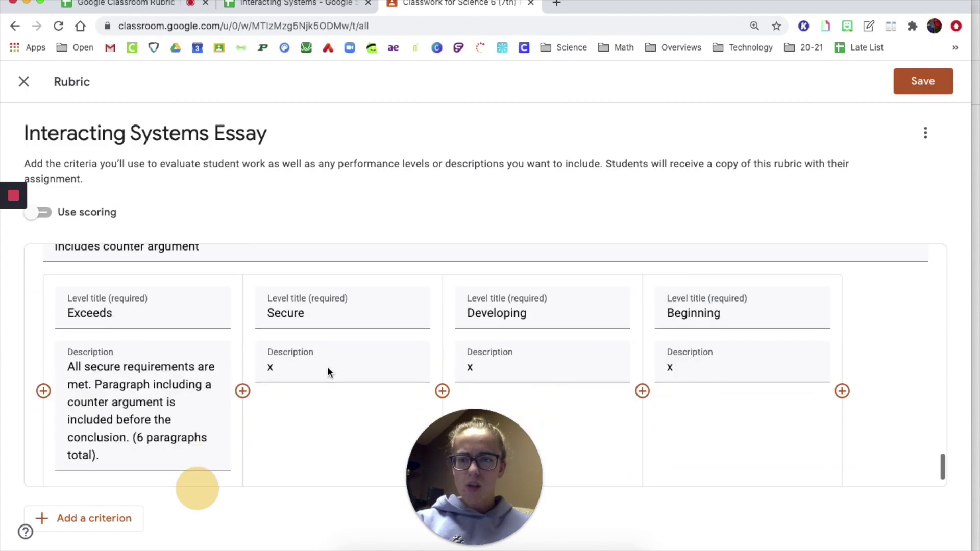
scroll(328, 368, "up", 20)
scroll(328, 368, "up", 8)
scroll(326, 360, "down", 2)
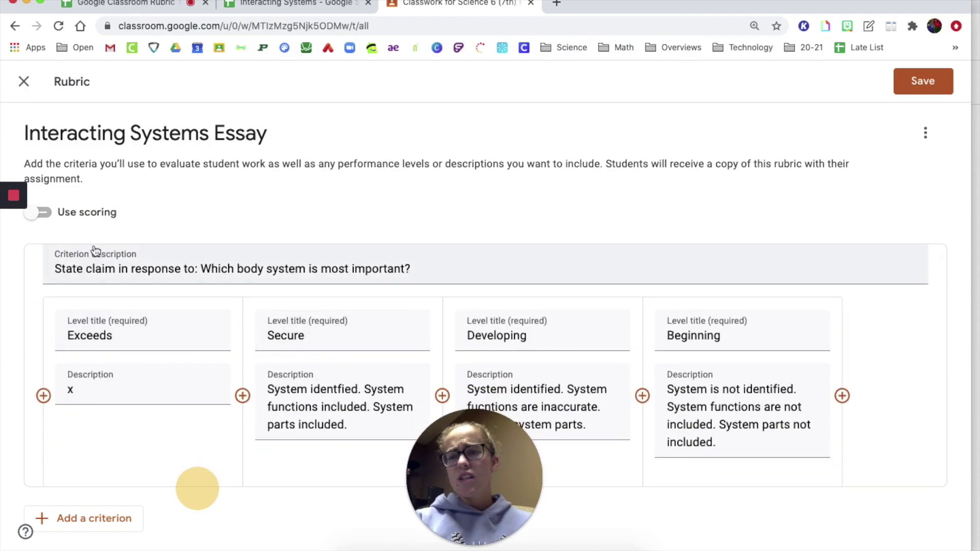
Step: Turn on scoring for the rubric and sort the points in ascending order
left_click(51, 213)
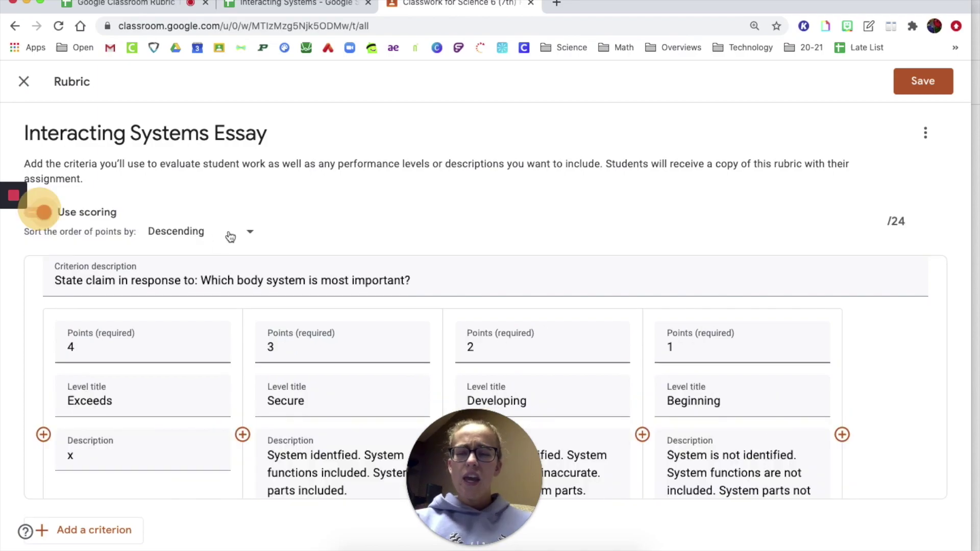
left_click(229, 234)
left_click(210, 198)
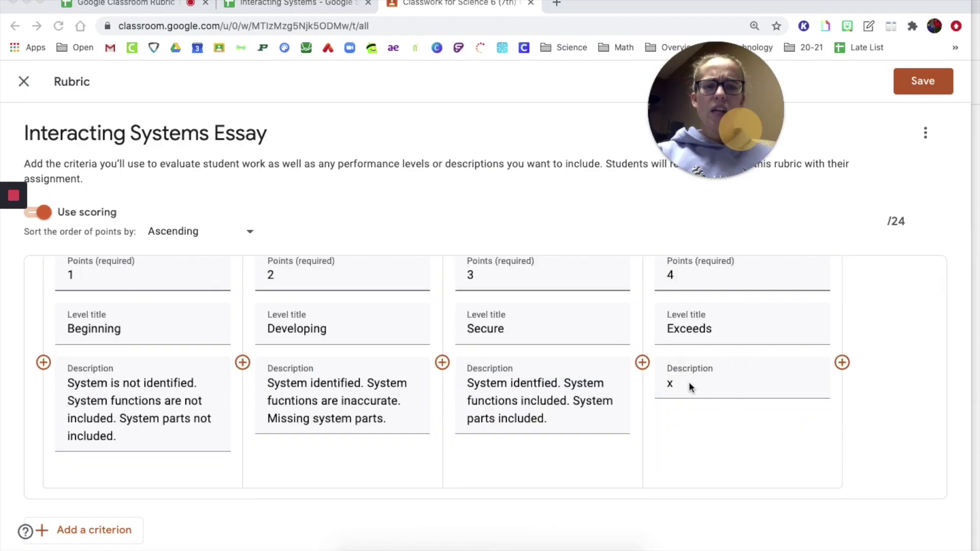
Step: Delete the Exceeds level from the Paragraph 1 criterion
scroll(693, 385, "down", 3)
scroll(693, 384, "down", 1)
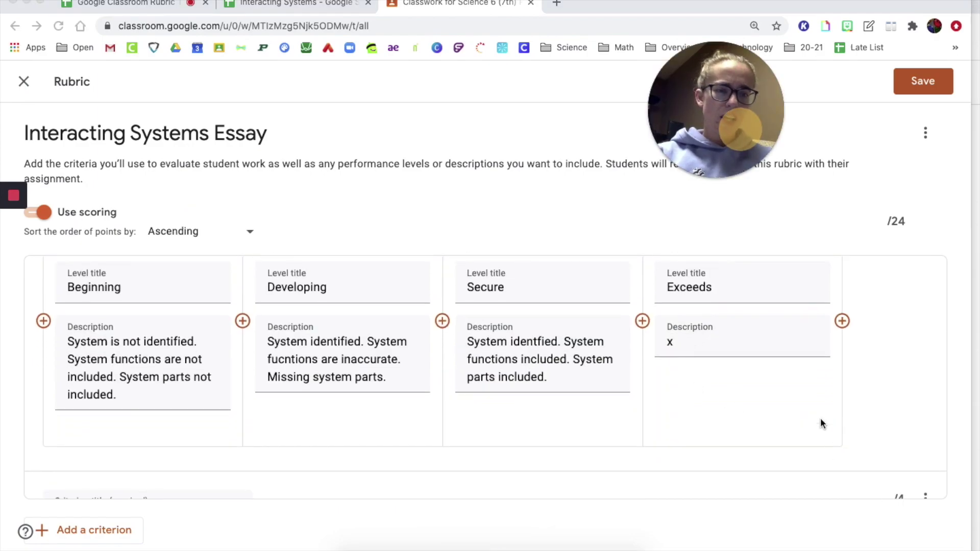
scroll(823, 437, "up", 2)
scroll(822, 434, "down", 3)
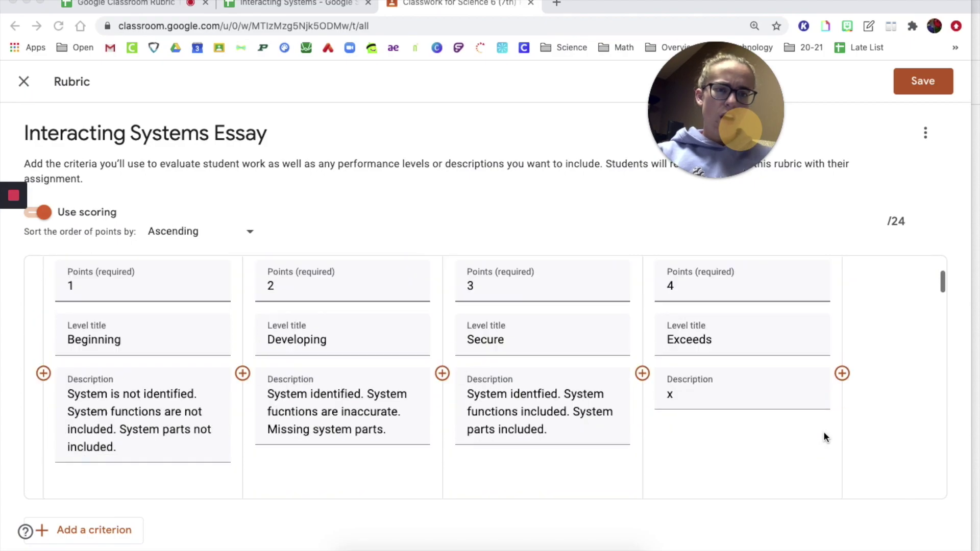
scroll(810, 385, "up", 1)
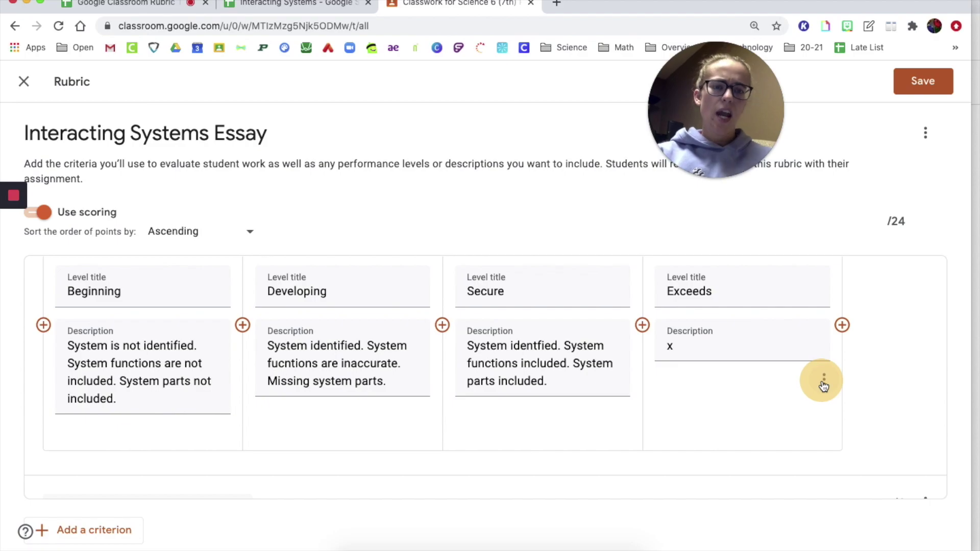
left_click(823, 383)
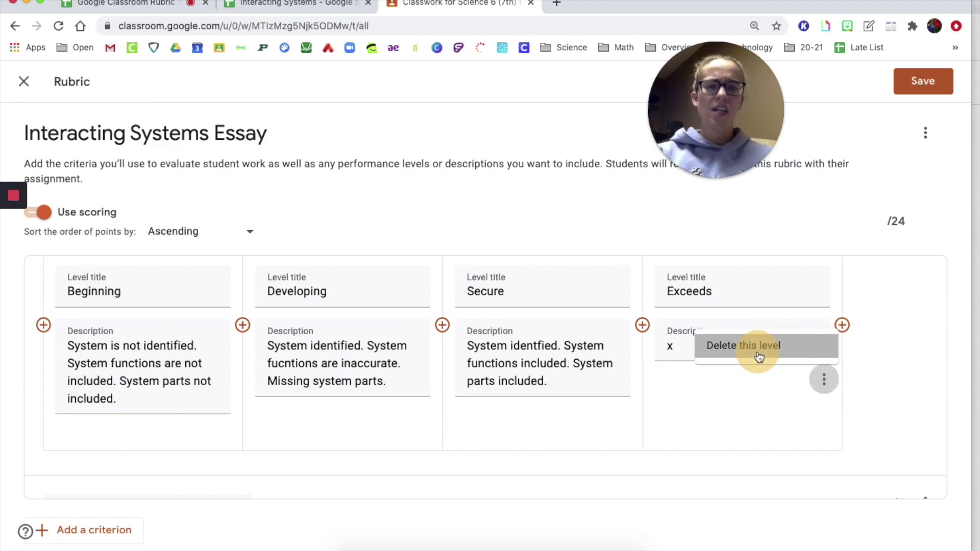
left_click(759, 356)
scroll(739, 376, "down", 5)
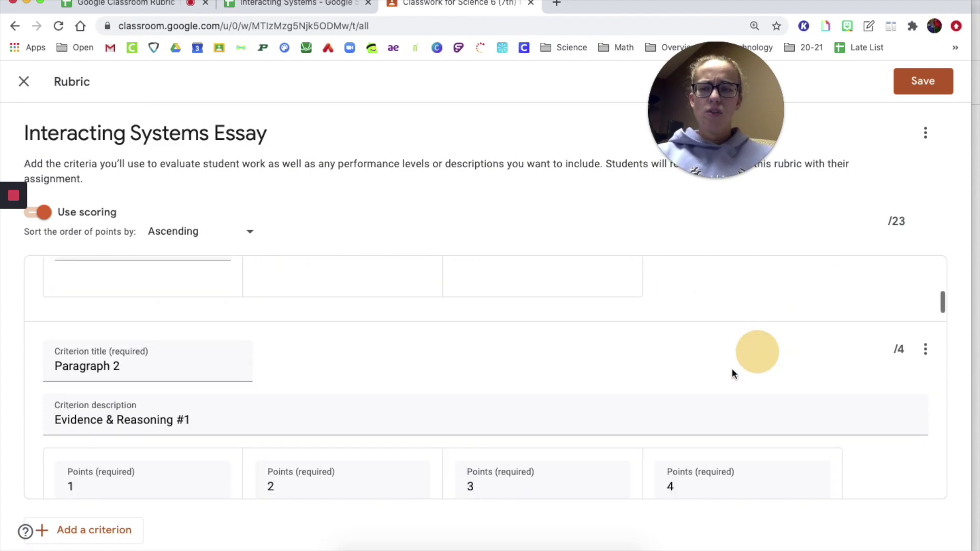
Step: Delete the Exceeds level from the Paragraph 2, 3, 4 and 5 criteria, and save the rubric to the assignment
scroll(745, 431, "down", 3)
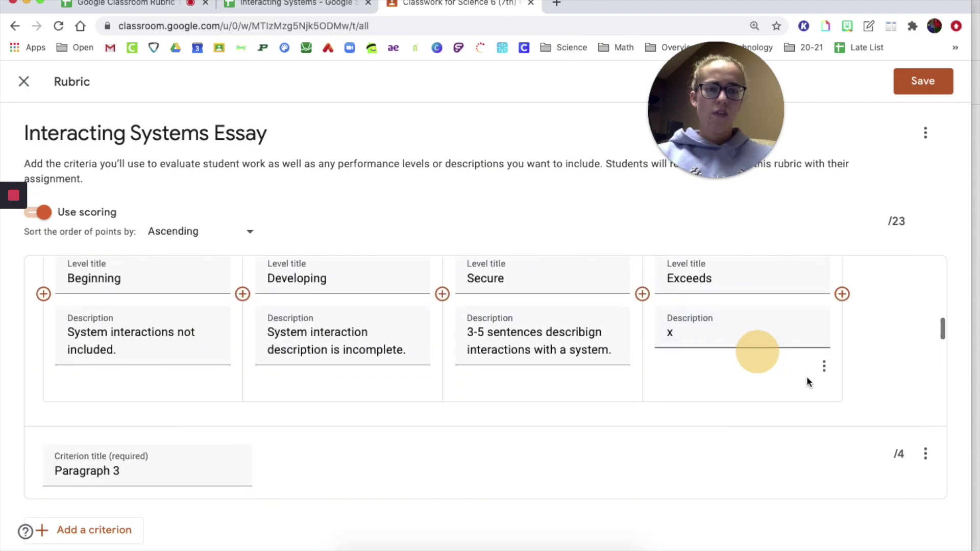
left_click(820, 376)
left_click(755, 350)
left_click(824, 409)
left_click(765, 374)
left_click(823, 431)
left_click(768, 400)
left_click(822, 455)
left_click(776, 422)
scroll(765, 459, "up", 15)
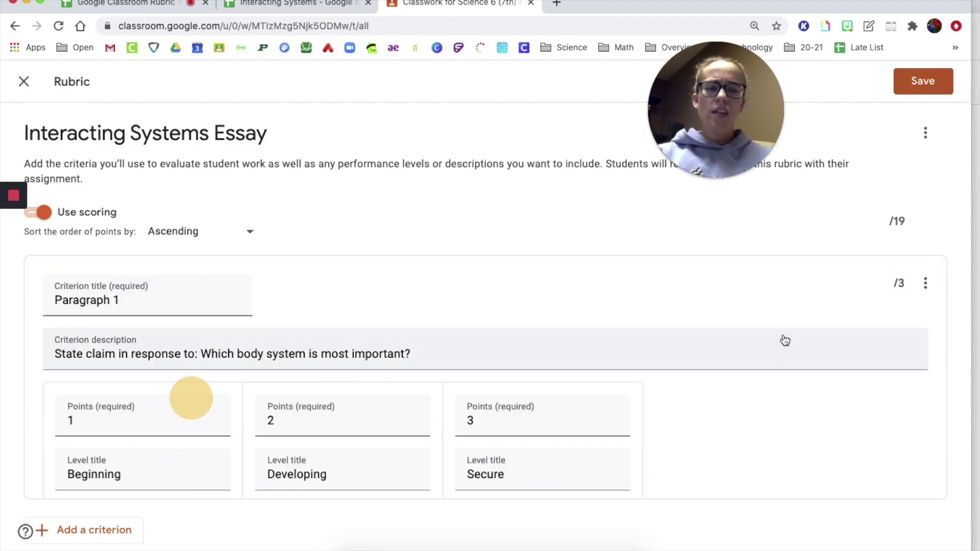
left_click(921, 80)
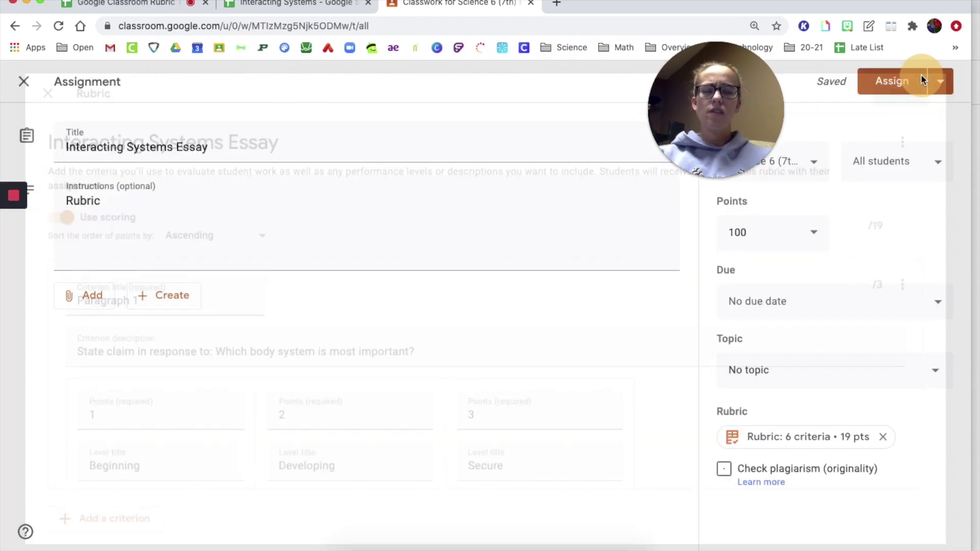
Step: Open the assignment's attached rubric and review the levels and points of every criterion from Paragraph 1 through Exceeds Paragraph
left_click(800, 442)
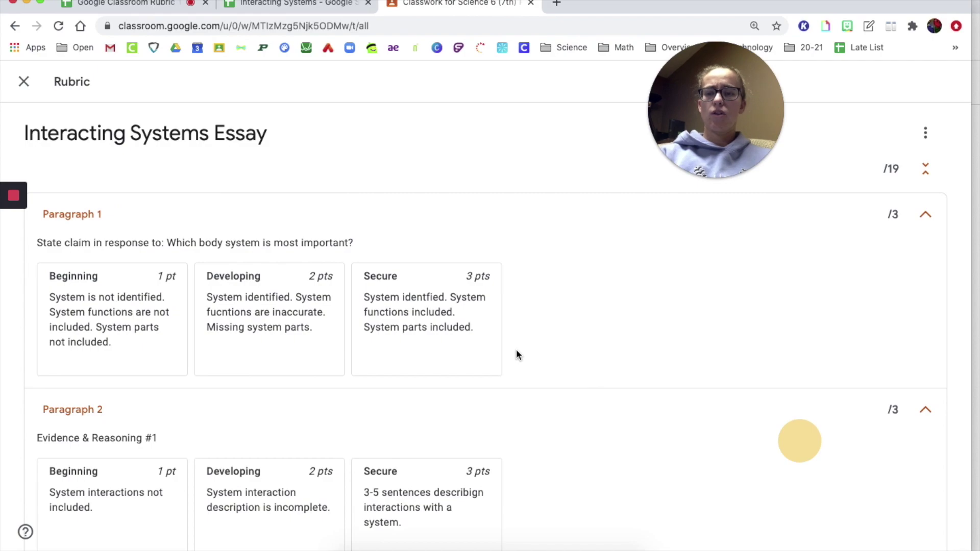
scroll(516, 352, "down", 1)
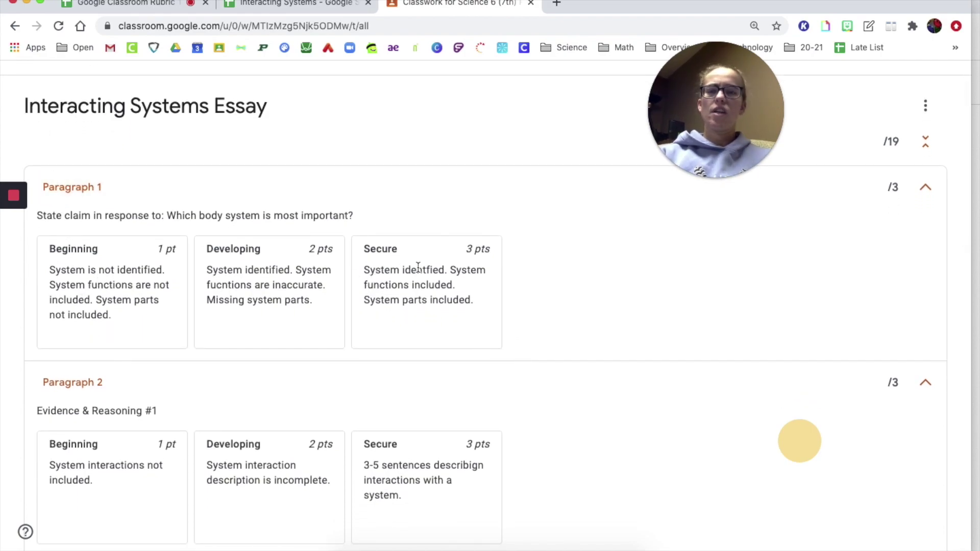
scroll(413, 327, "down", 5)
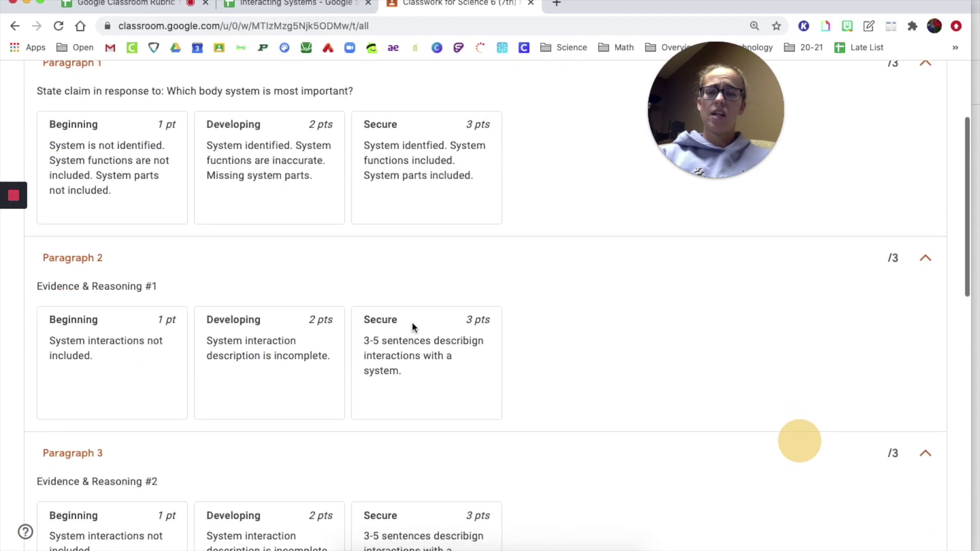
scroll(398, 339, "down", 15)
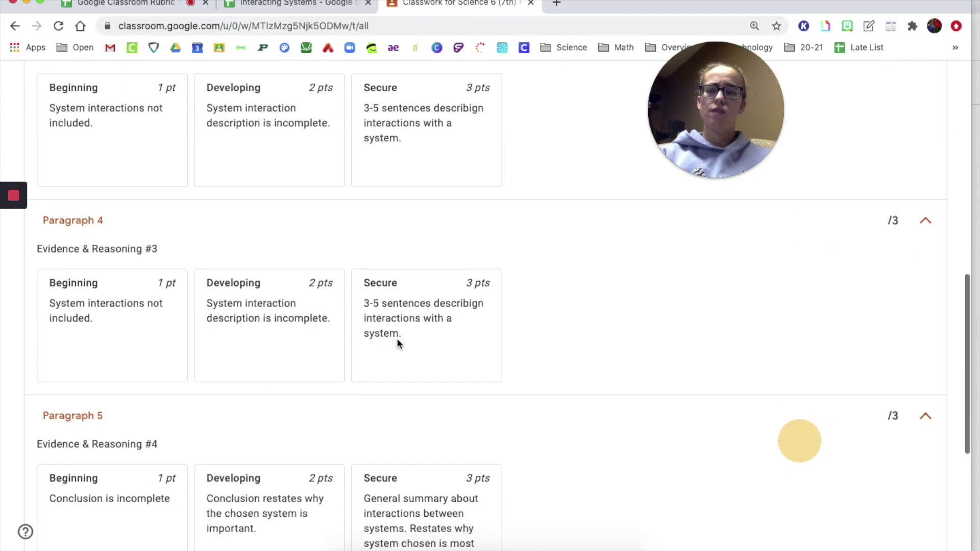
scroll(397, 341, "down", 3)
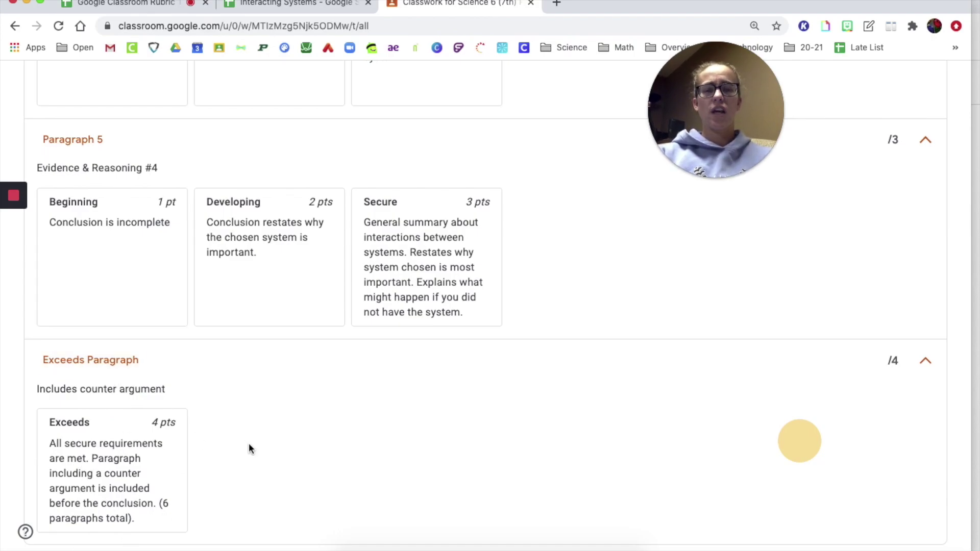
scroll(249, 447, "up", 20)
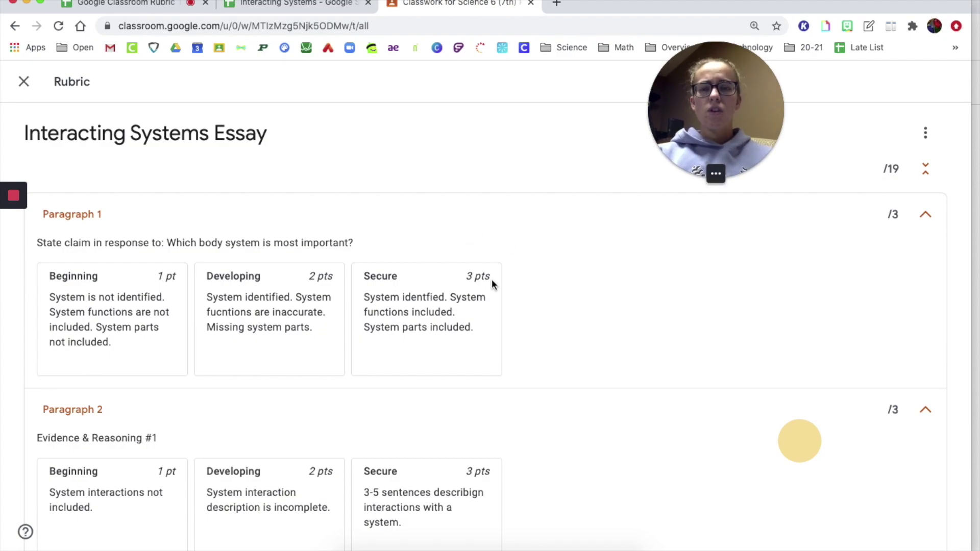
scroll(491, 278, "down", 3)
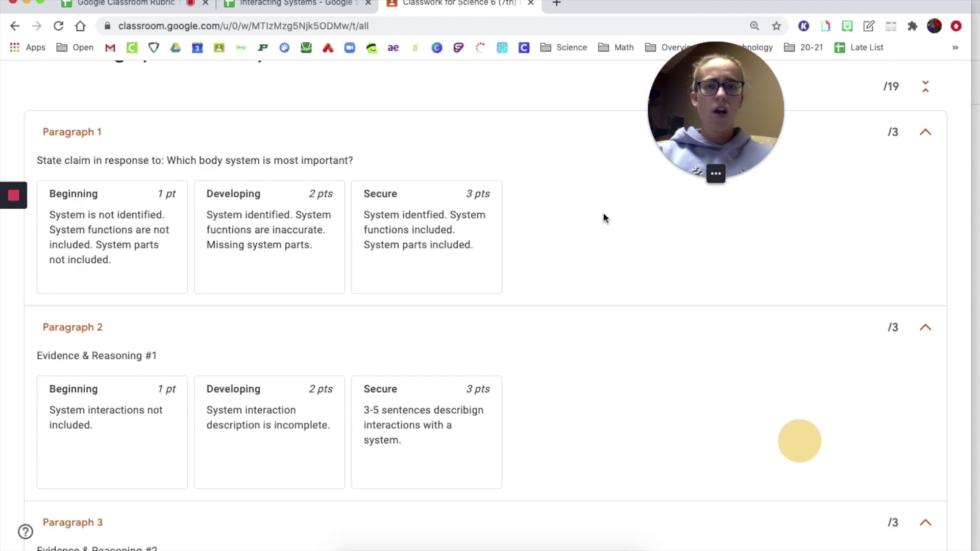
mouse_move(14, 200)
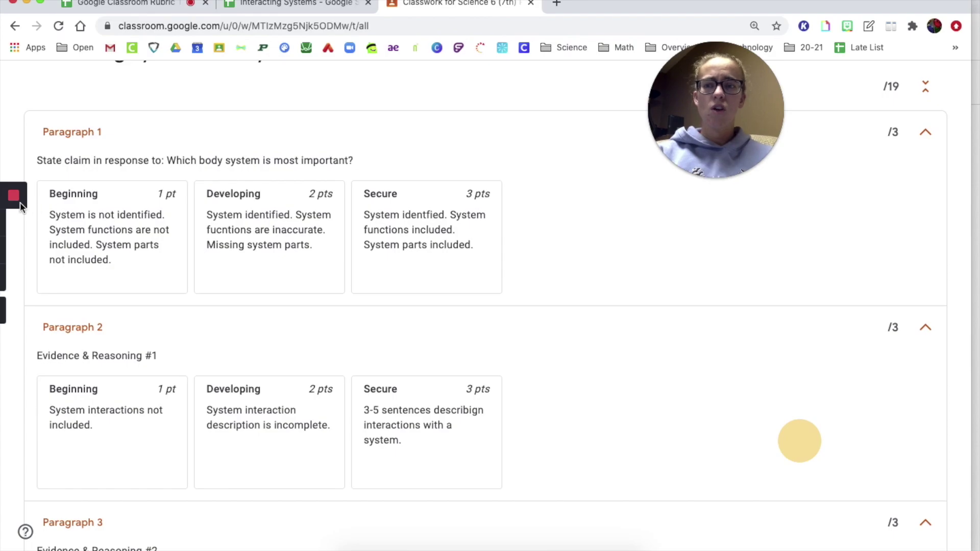